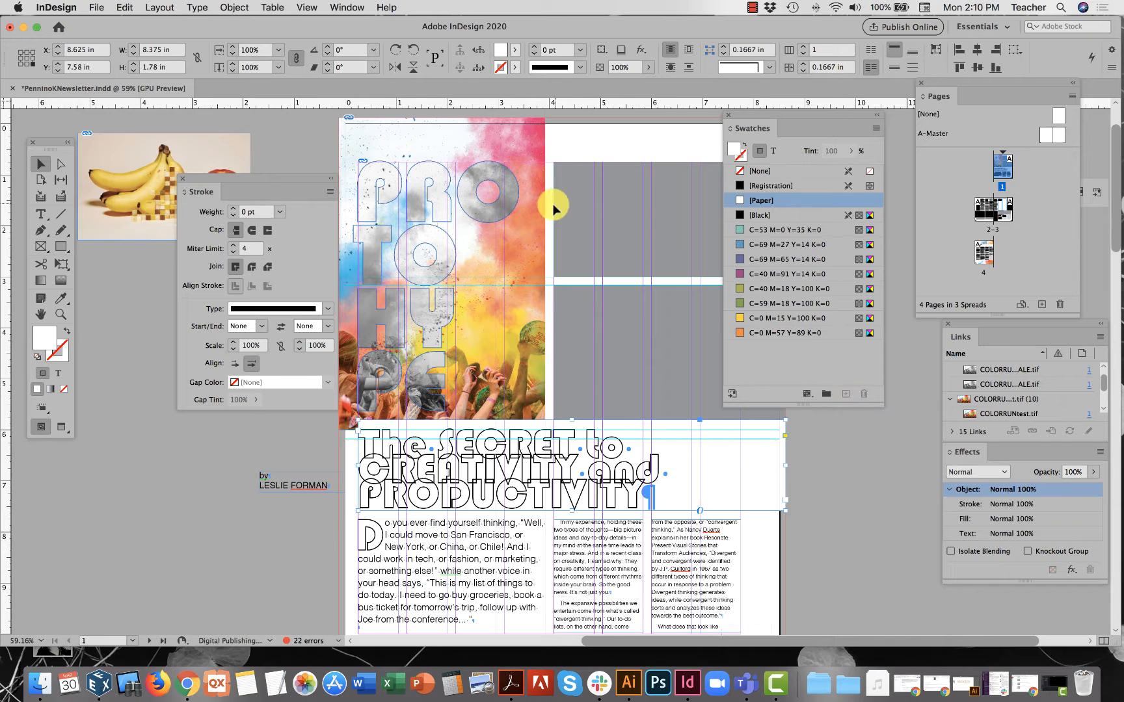
Switch from the Color Theme tool to the Eyedropper Tool via its Tools panel flyout.
left_click(60, 299)
left_click_drag(60, 299, 108, 325)
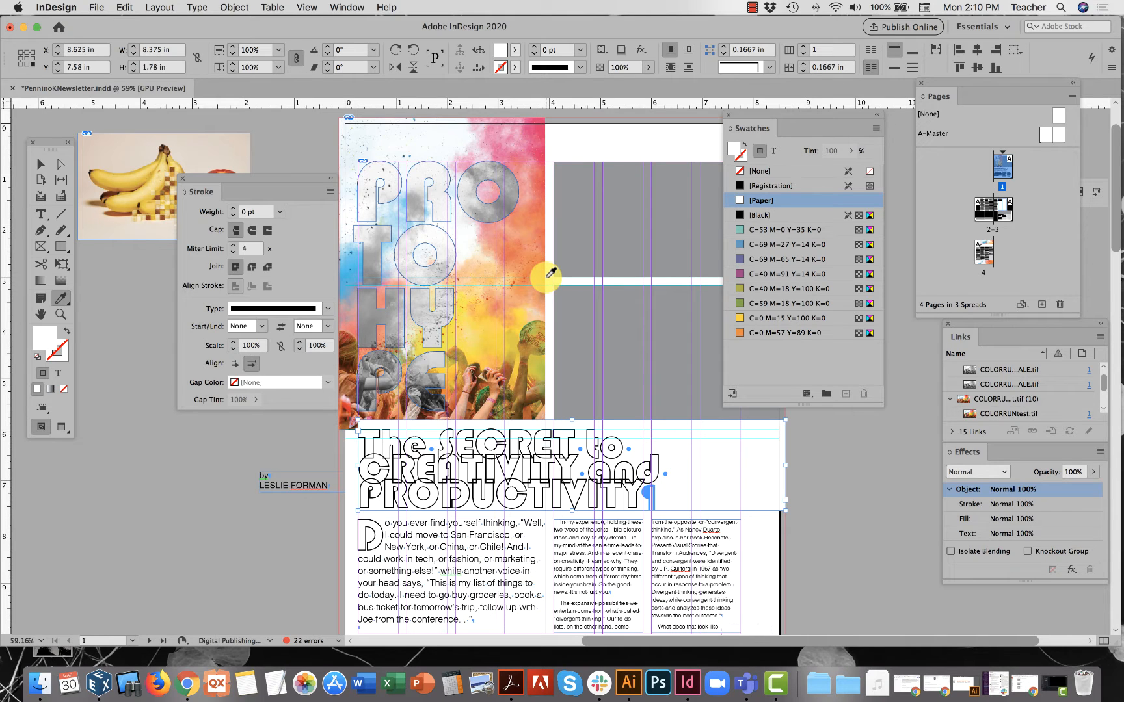
Drag the headline text frame right so it overlaps the photo's bottom edge, at Y 7.155 in.
left_click(40, 164)
left_click(129, 329)
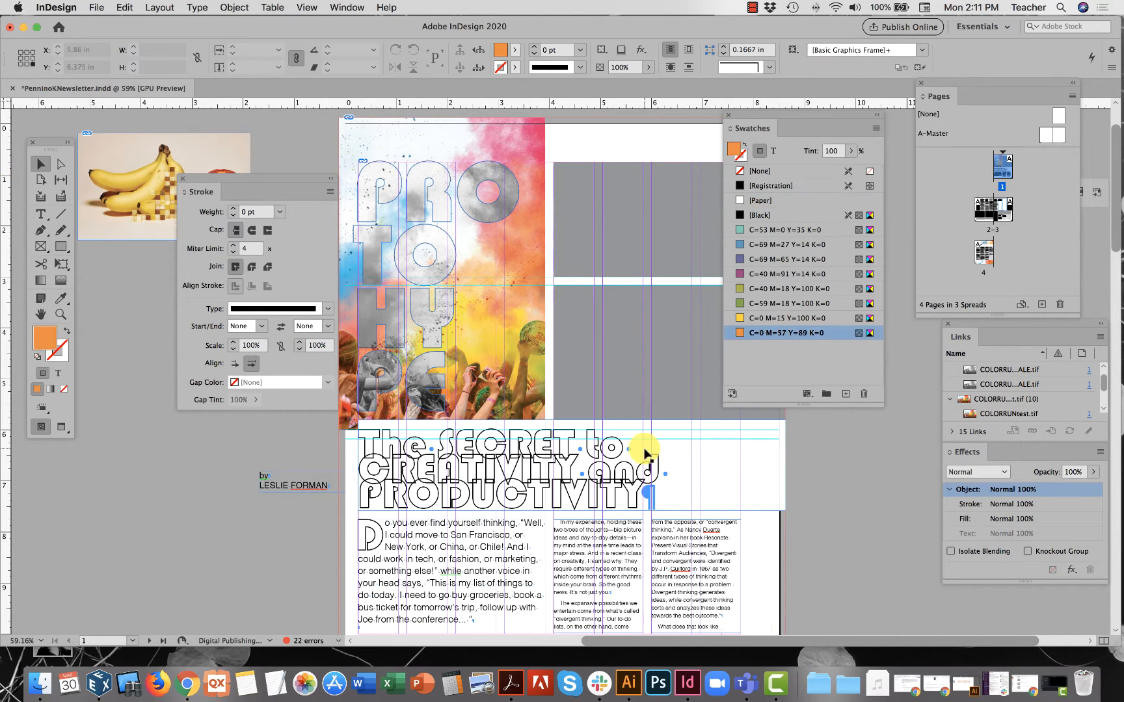
left_click_drag(575, 471, 578, 412)
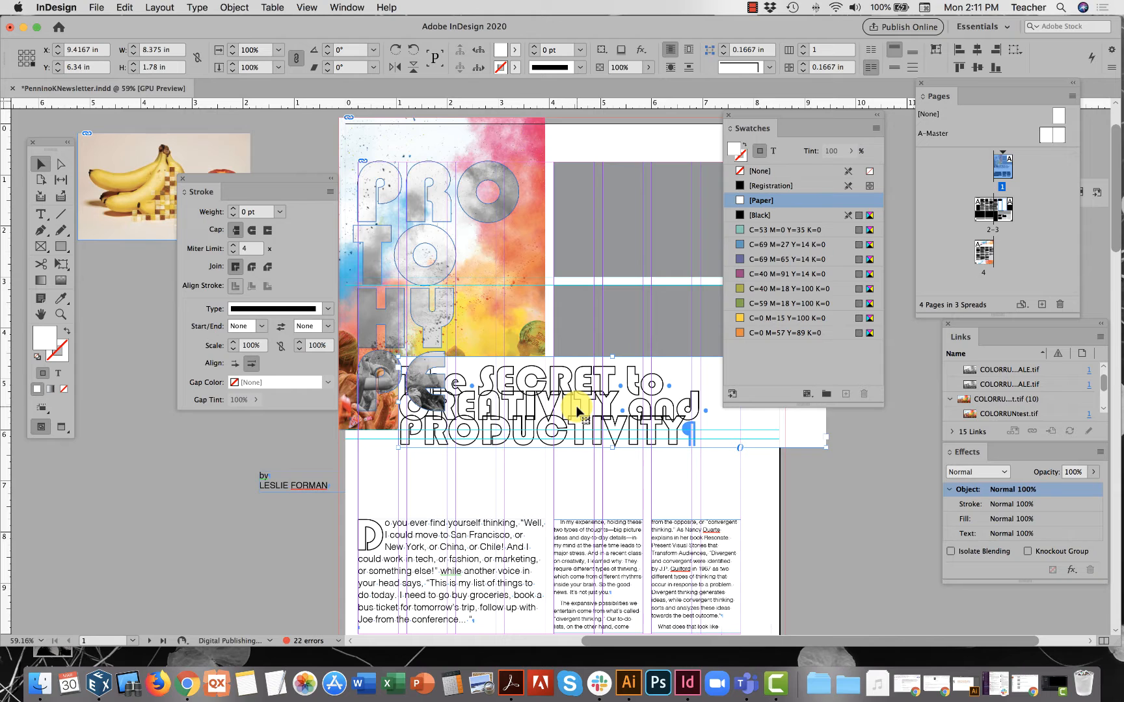
left_click_drag(592, 397, 629, 427)
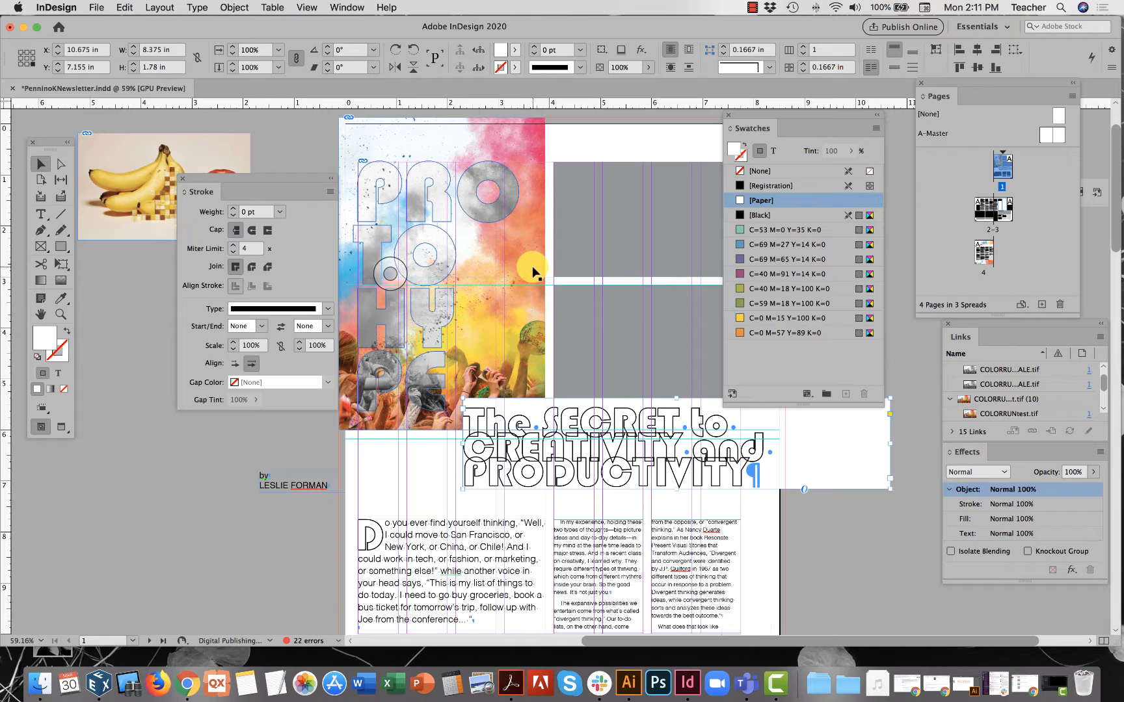
left_click(61, 298)
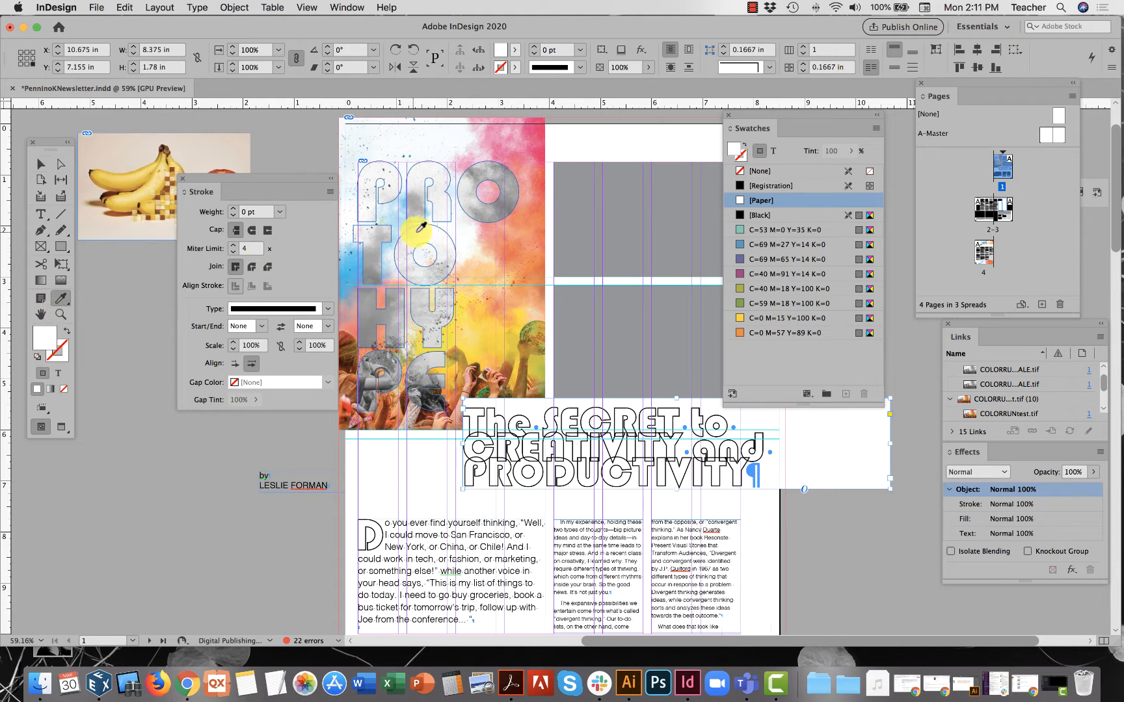
Sample pinks from the photo until the headline frame has a salmon coral fill and no stroke.
left_click(537, 201)
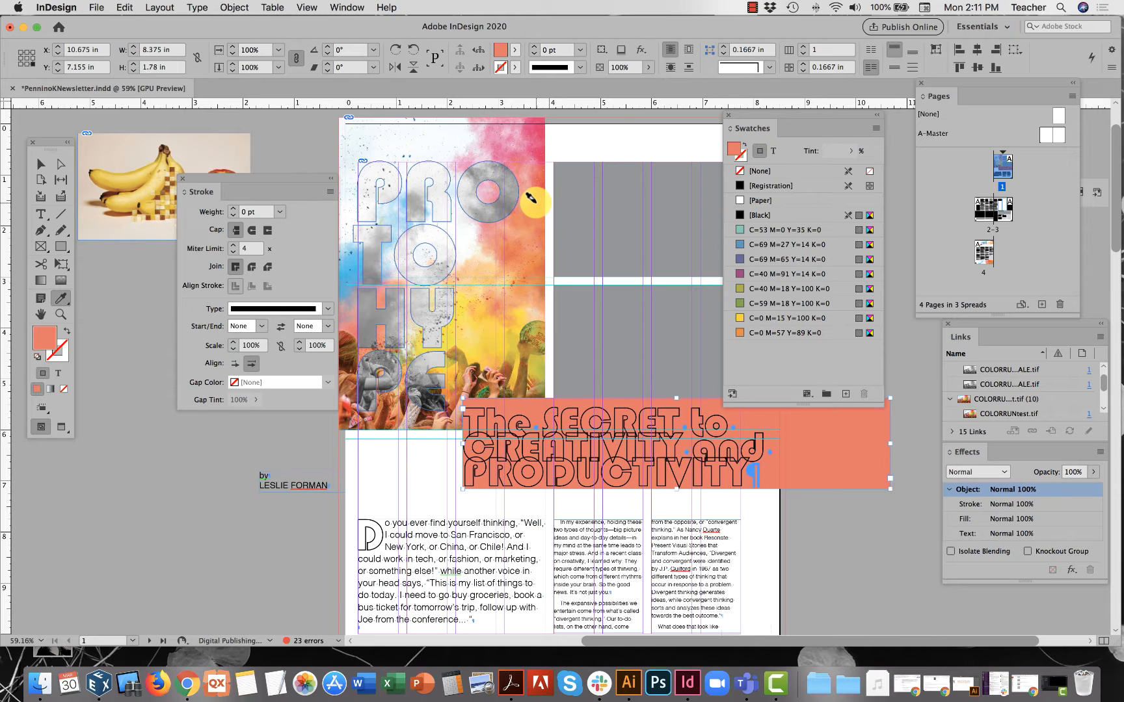
left_click(745, 159)
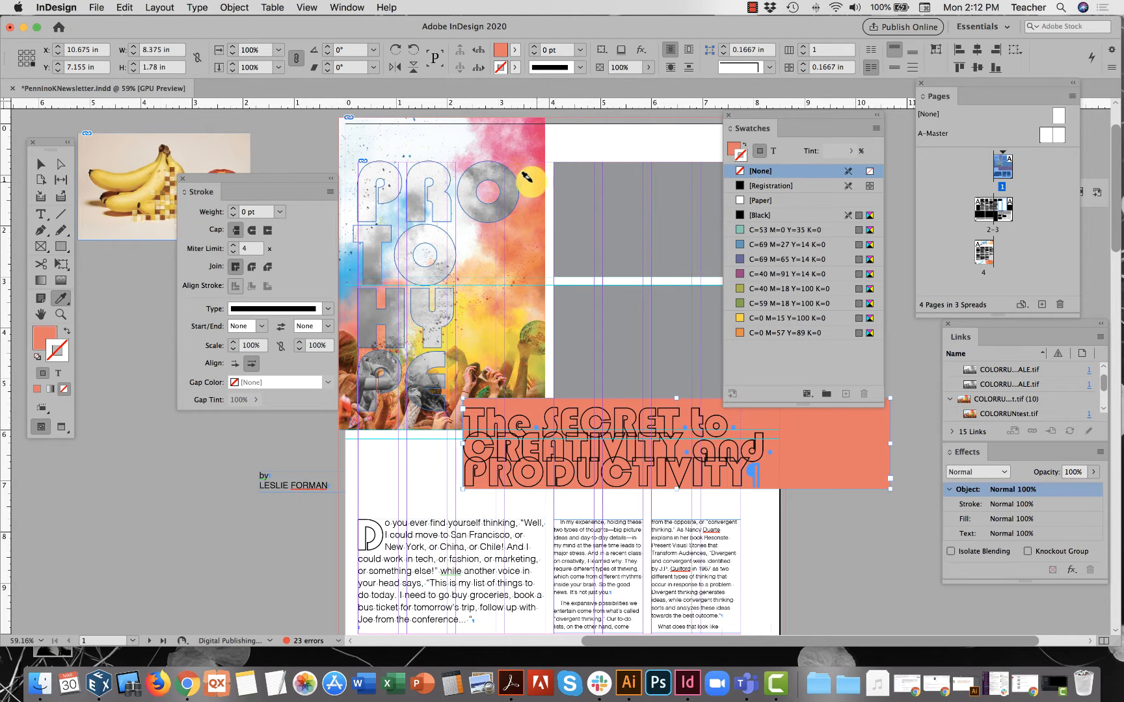
left_click(732, 147)
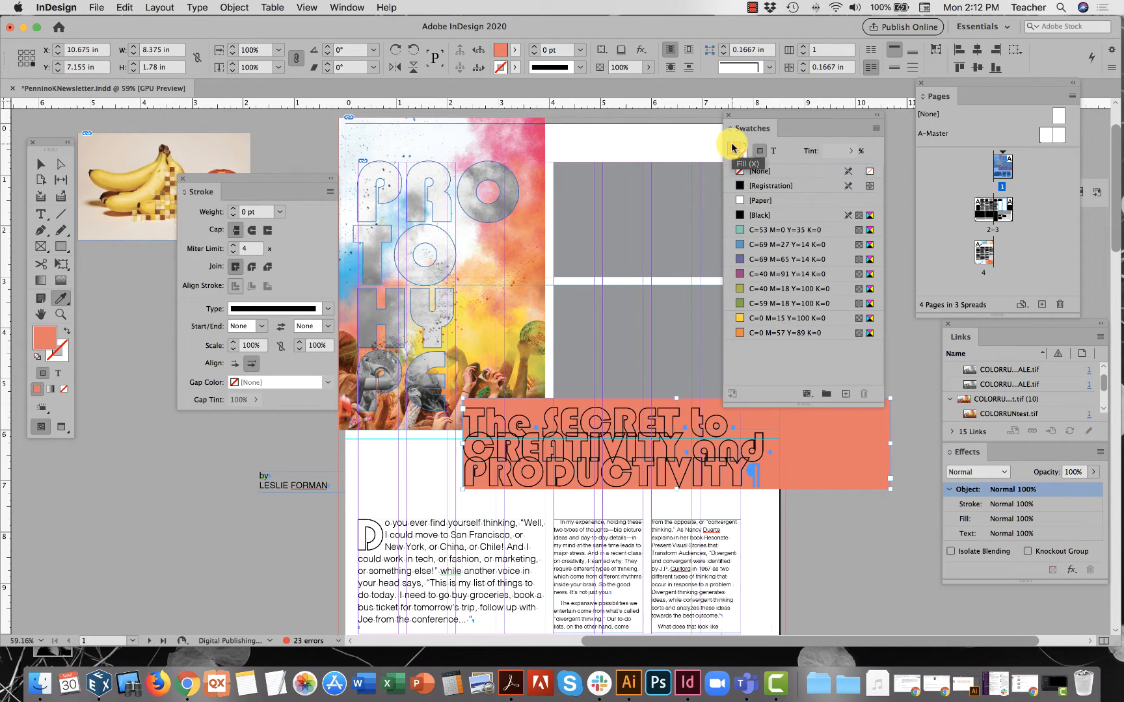
left_click(535, 179)
left_click(534, 162)
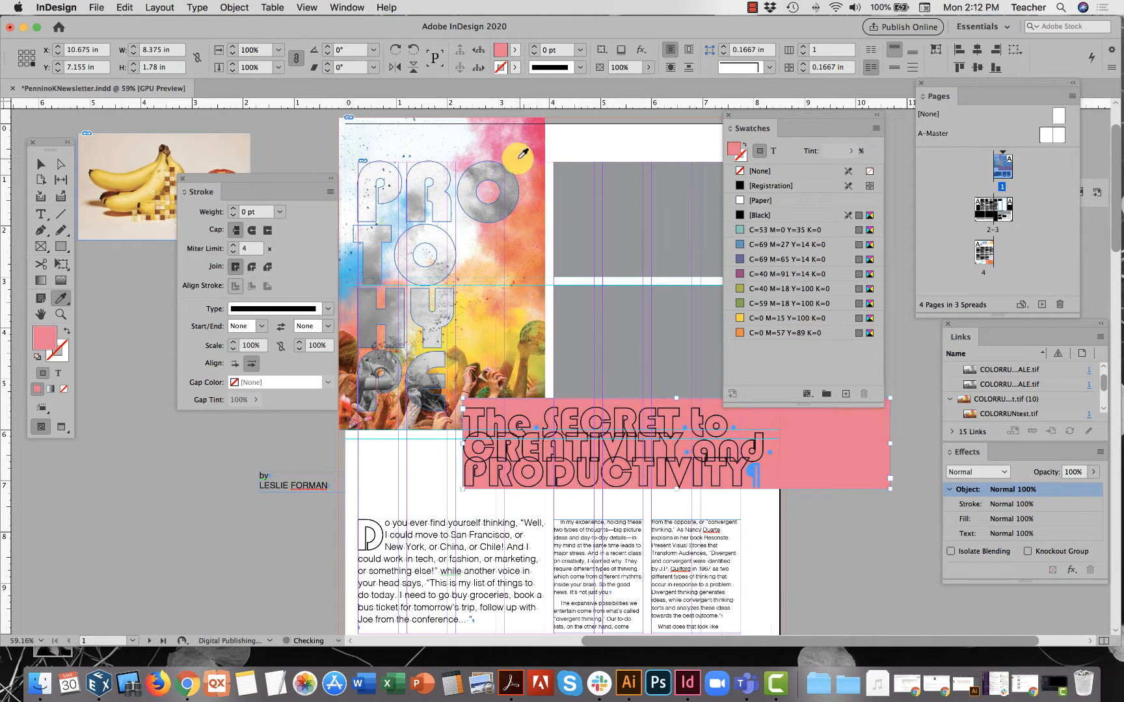
left_click(515, 159)
left_click(535, 159)
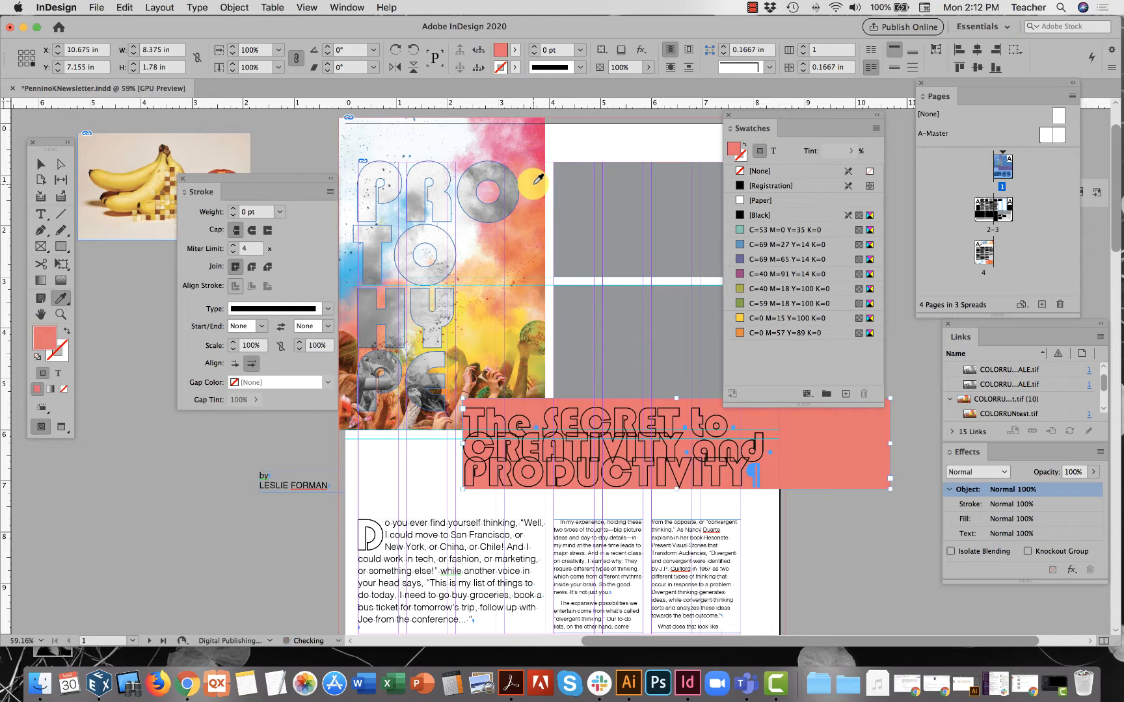
left_click(534, 178)
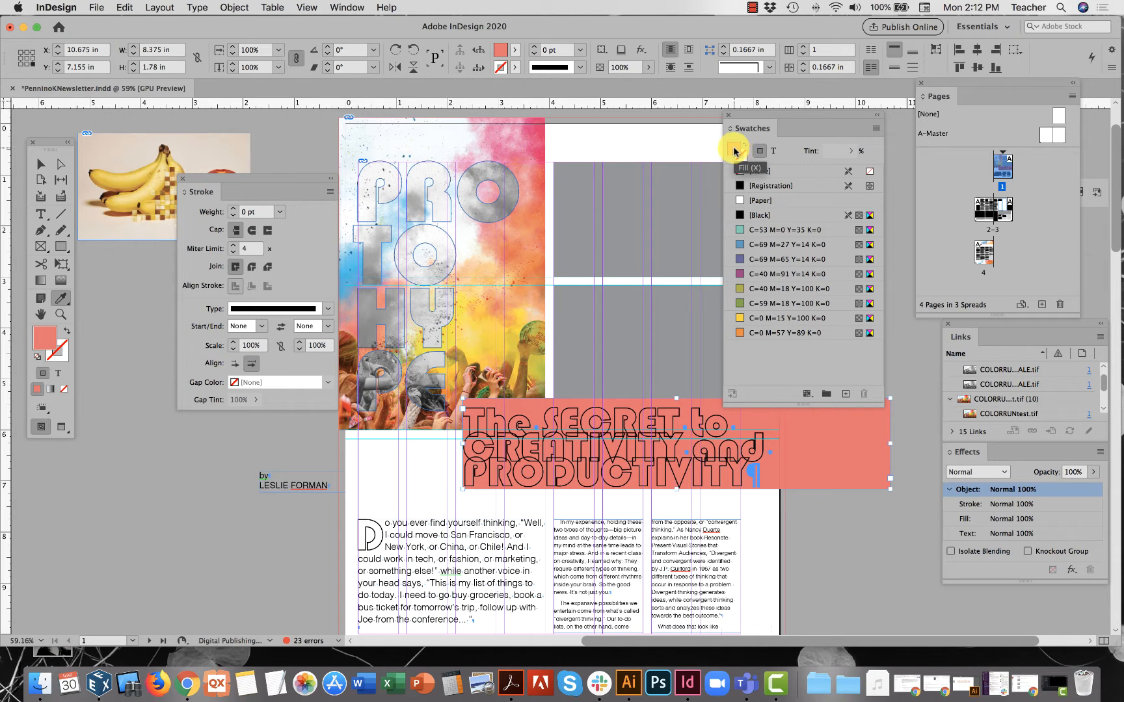
Save the coral fill as a CMYK process swatch C=0 M=73 Y=48 K=0.
left_click_drag(734, 153, 763, 352)
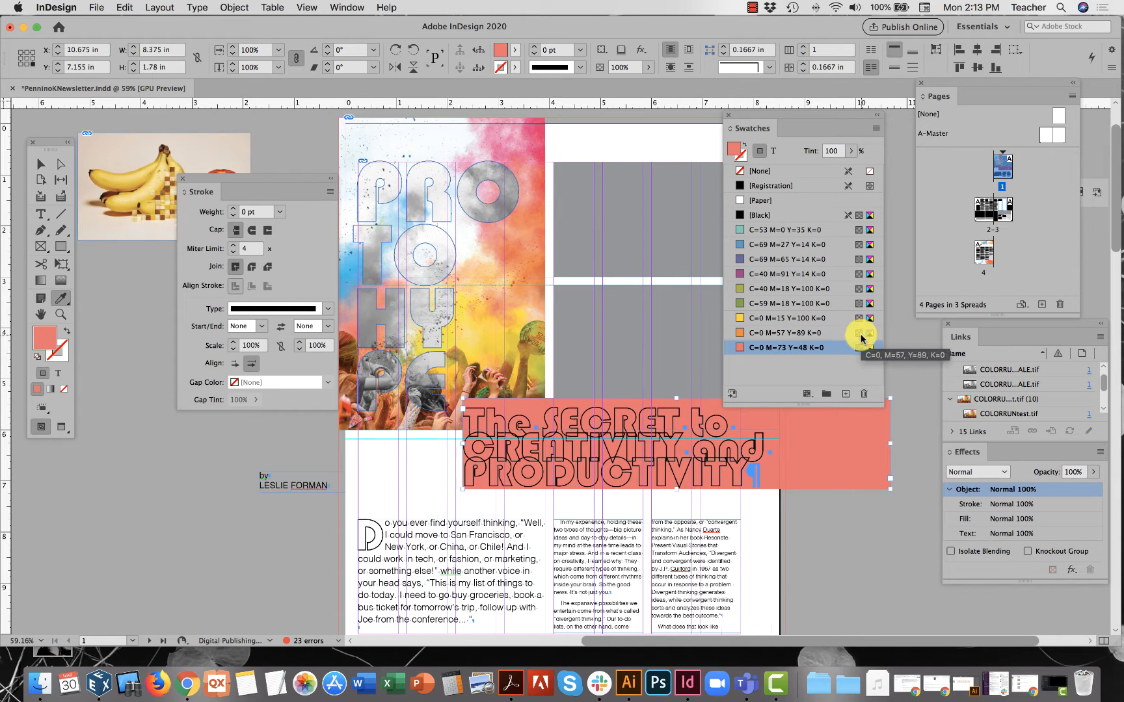
double_click(799, 348)
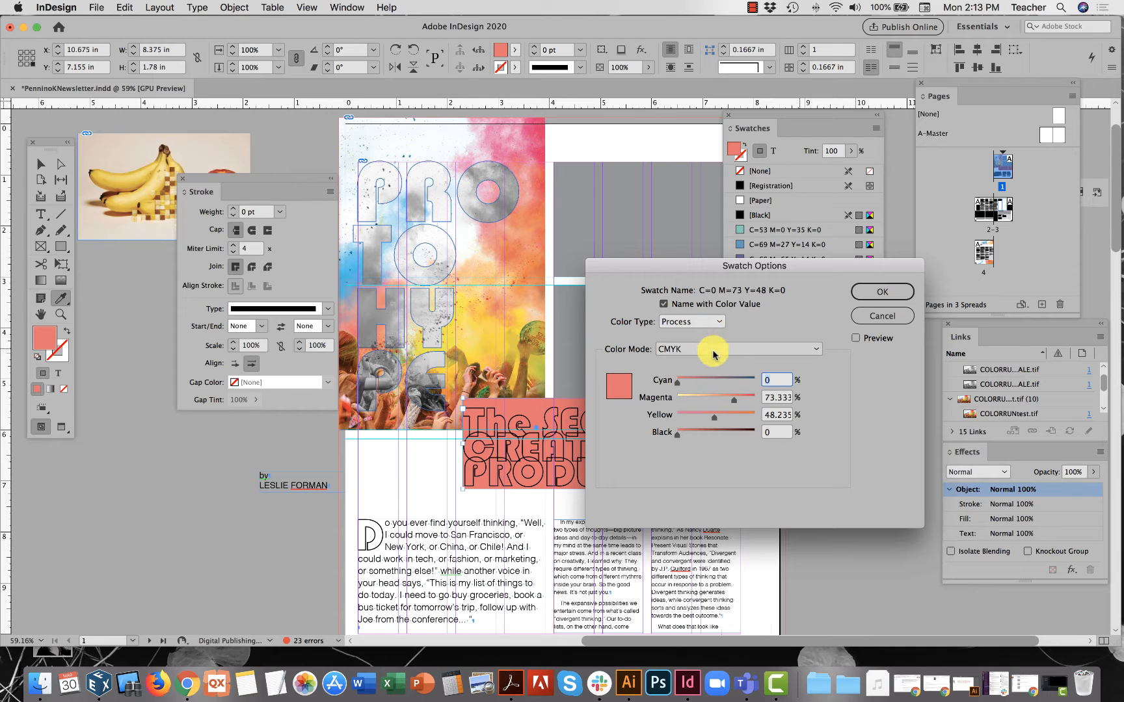
left_click(882, 292)
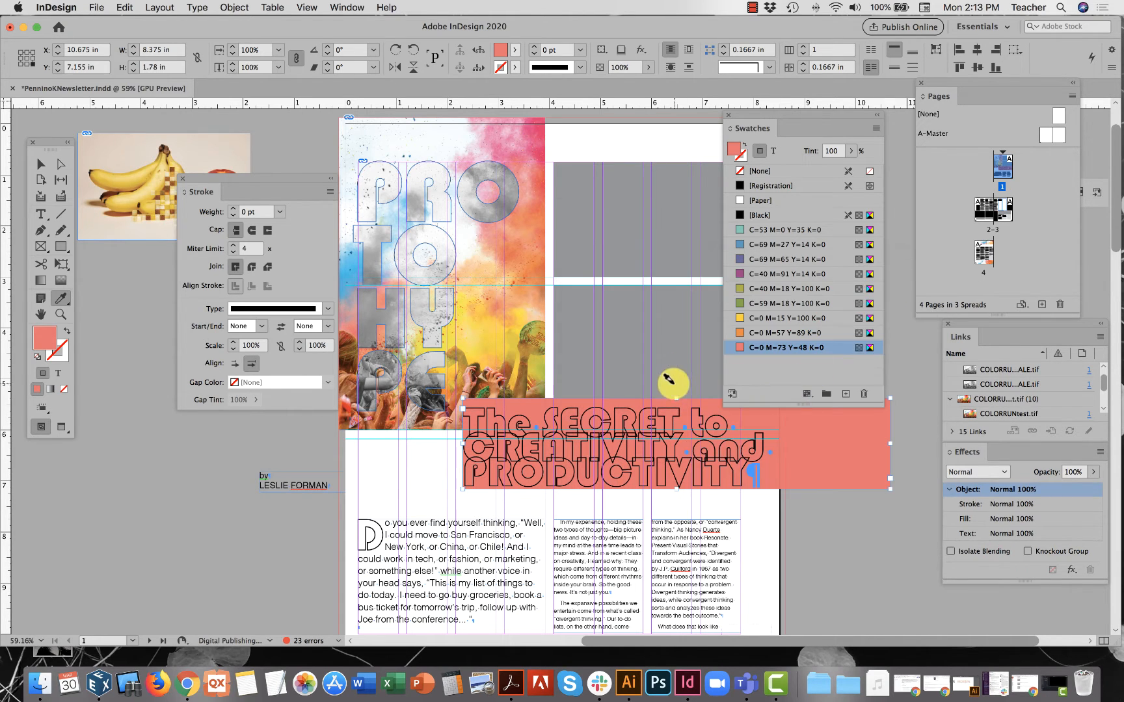
left_click(788, 466)
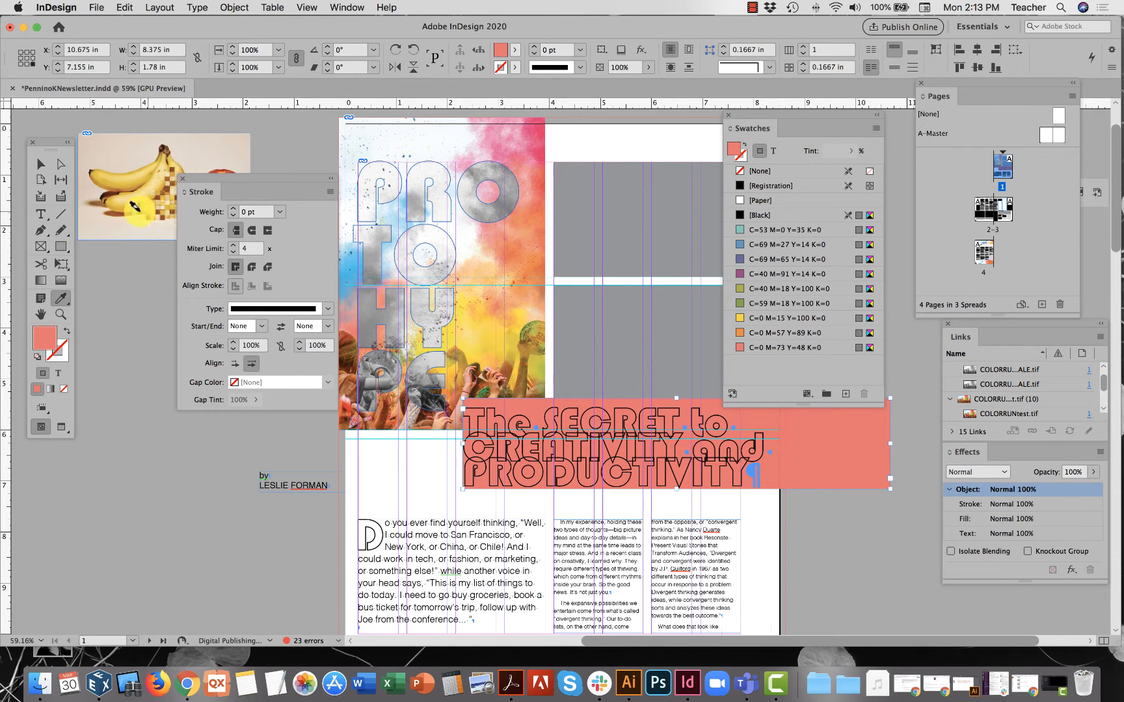
left_click(41, 164)
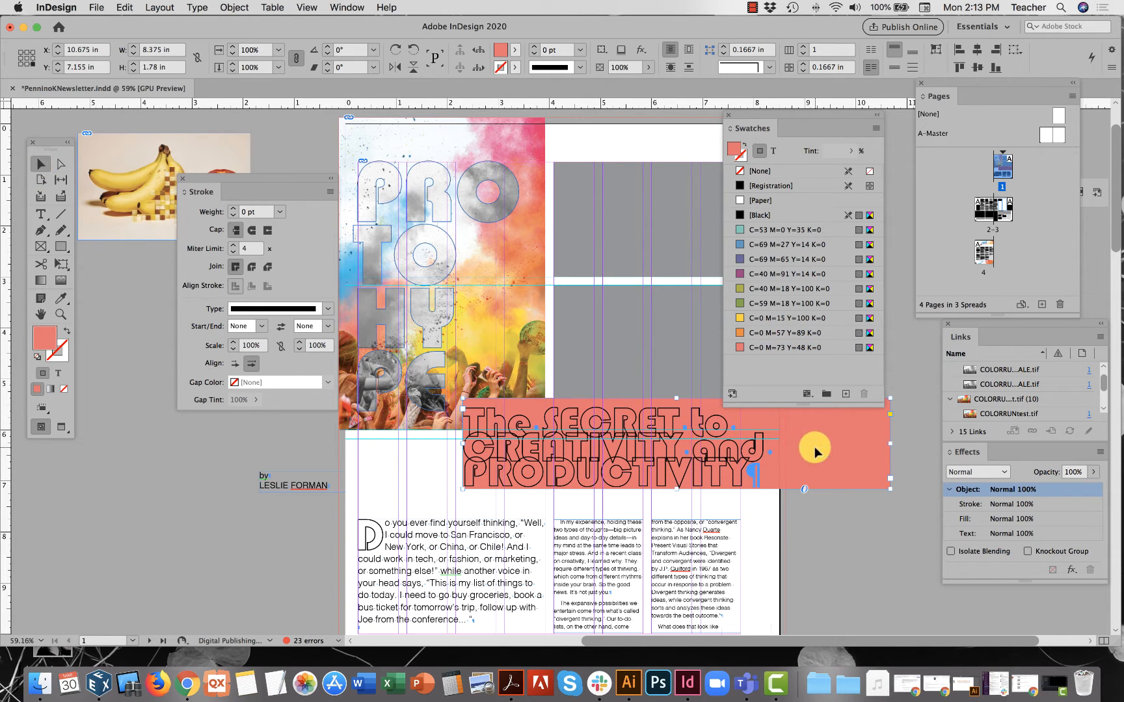
Move the coral headline frame to X 8.25 in, Y 8.22 in and check its title text.
left_click_drag(815, 450, 681, 461)
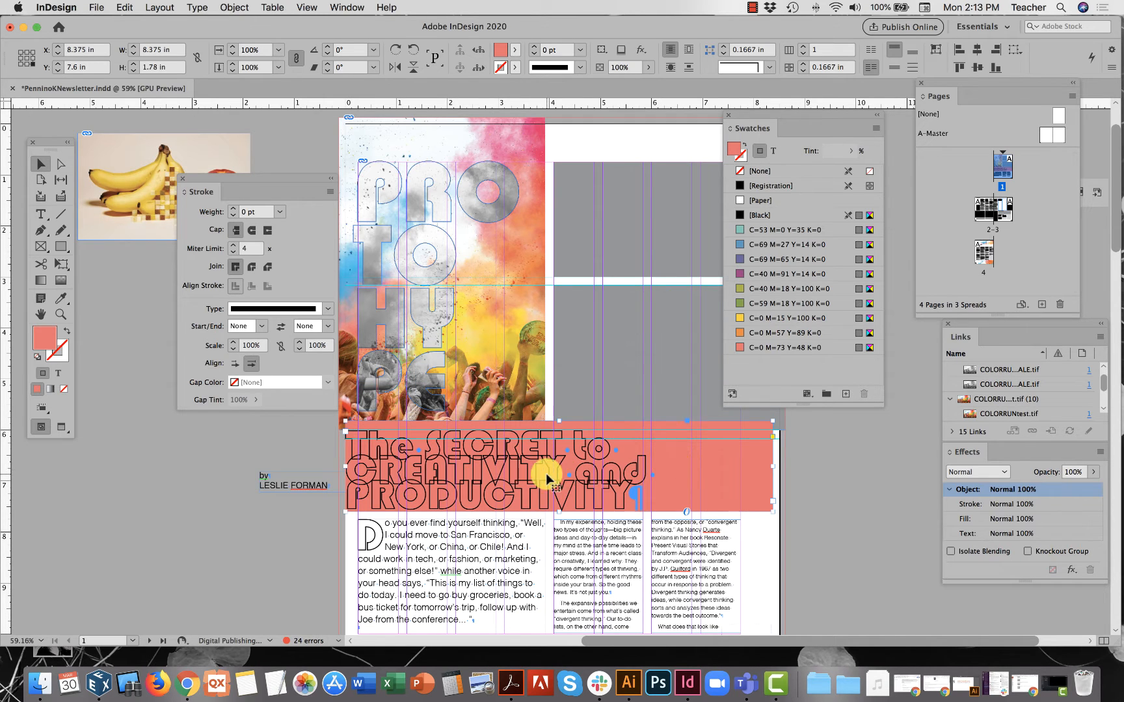
left_click_drag(547, 474, 574, 472)
double_click(587, 476)
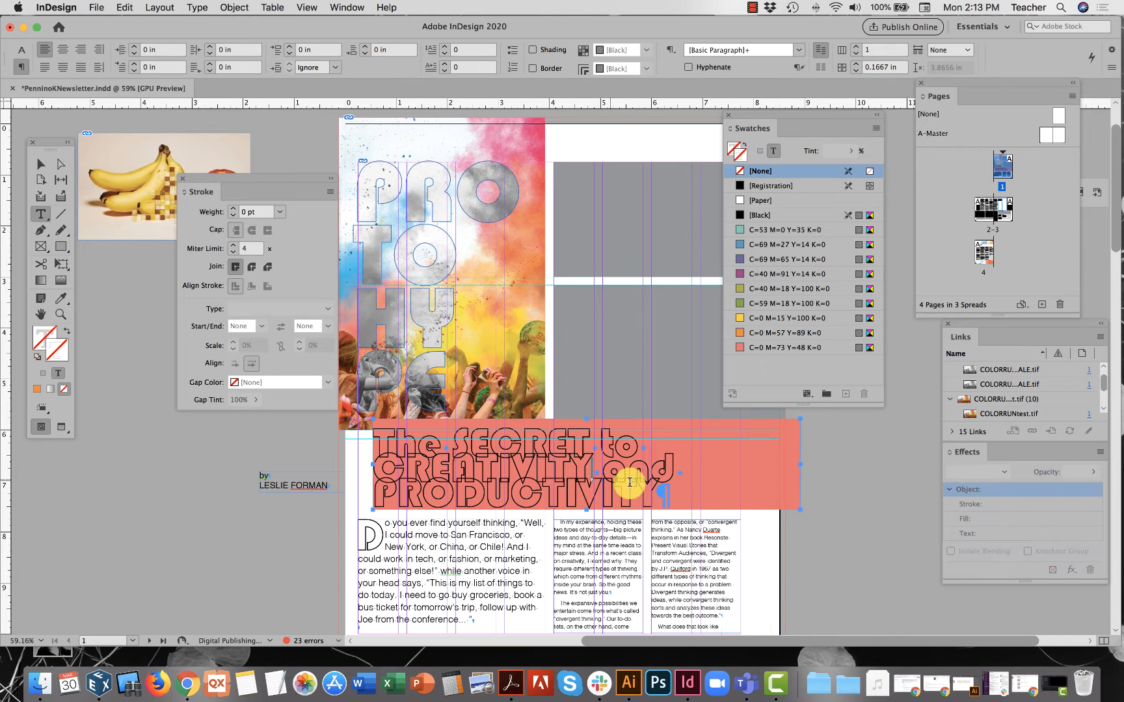
left_click_drag(656, 490, 552, 452)
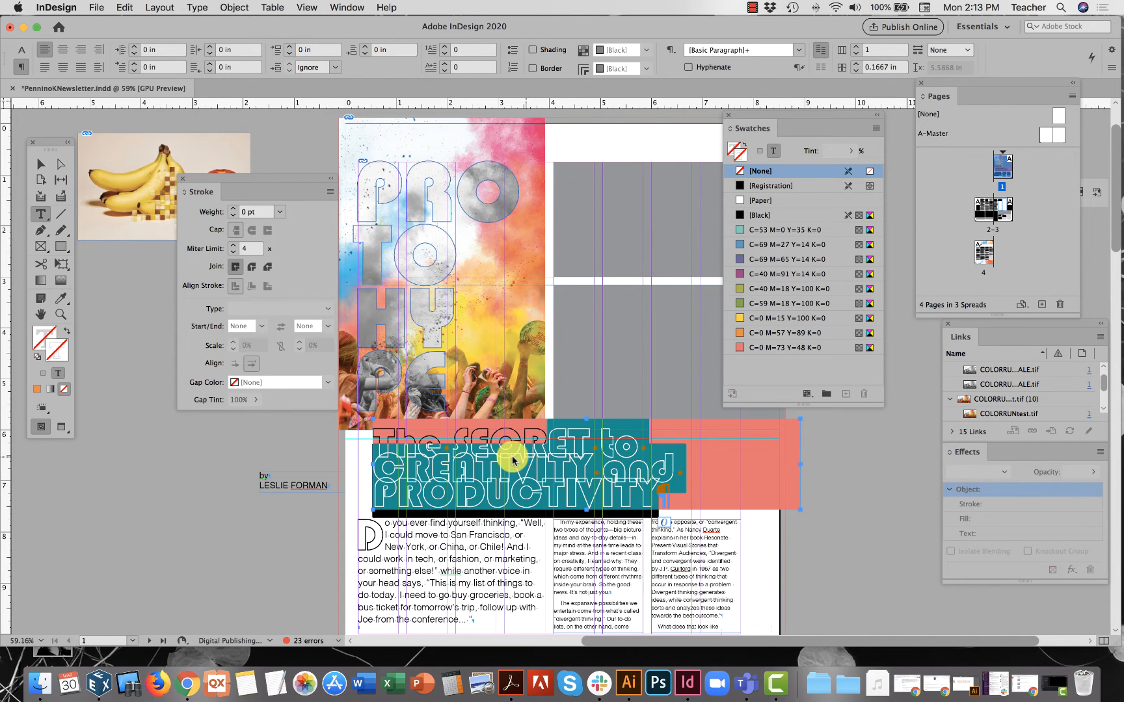
Deselect everything and move the Swatches panel lower on screen.
left_click(39, 162)
left_click(271, 458)
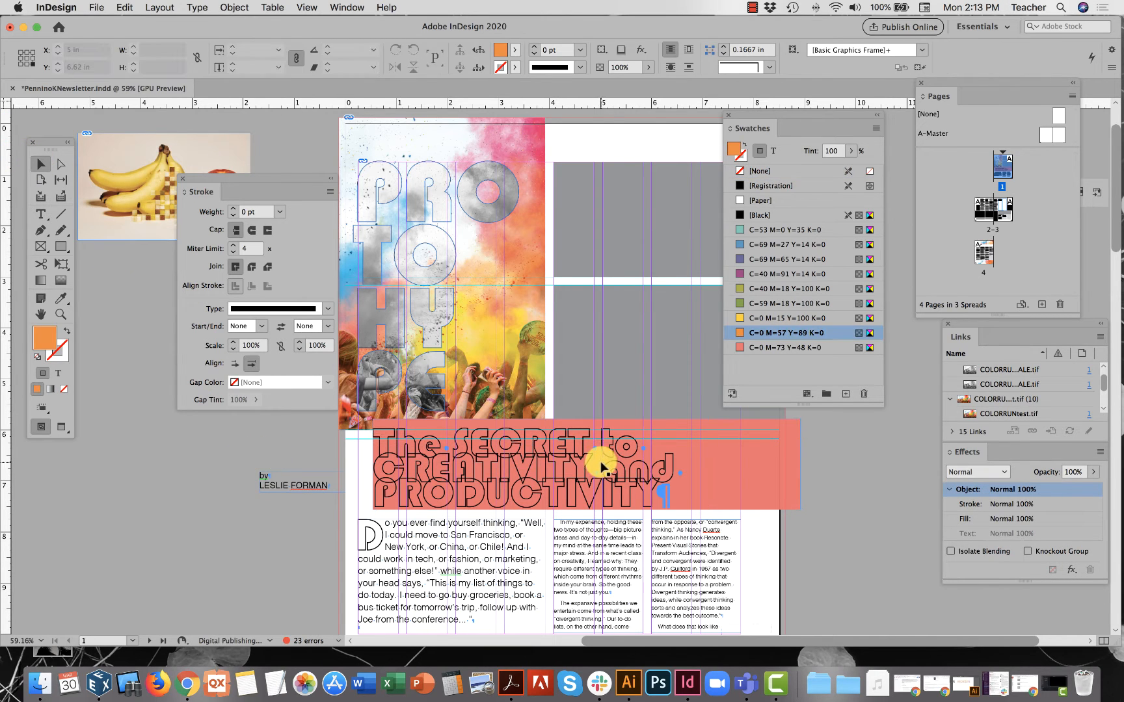
left_click_drag(759, 117, 630, 461)
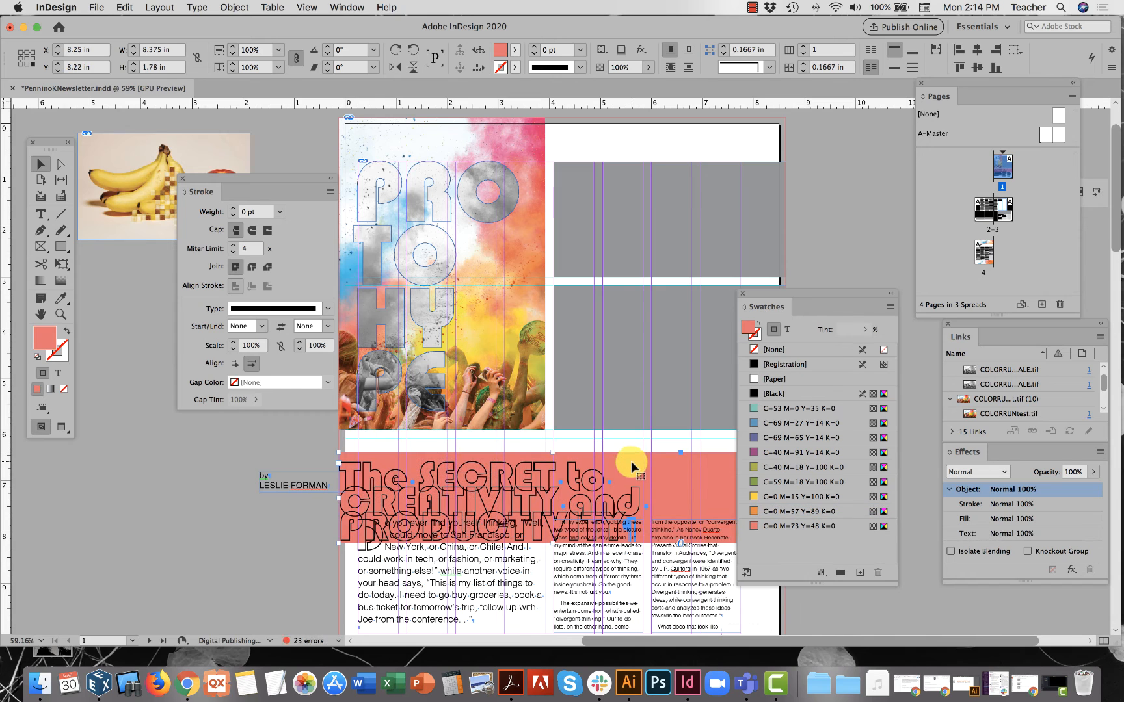
Try a black border on the headline frame, raising its weight and then settling on 4 pt.
left_click(756, 349)
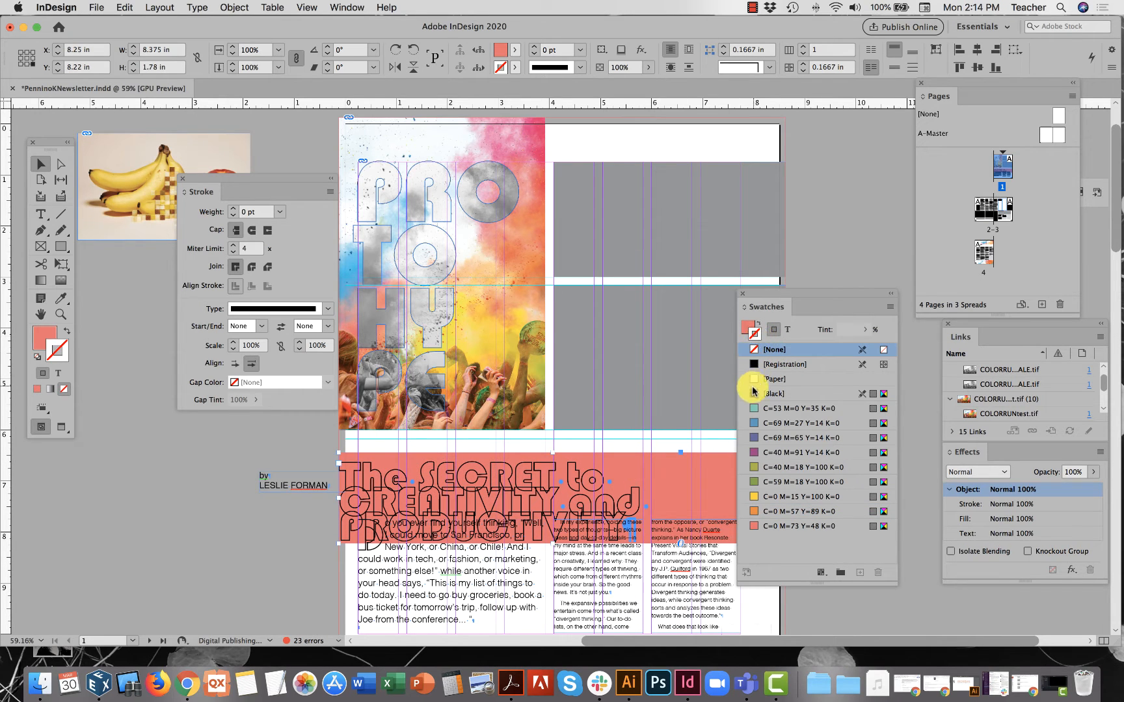
left_click(753, 392)
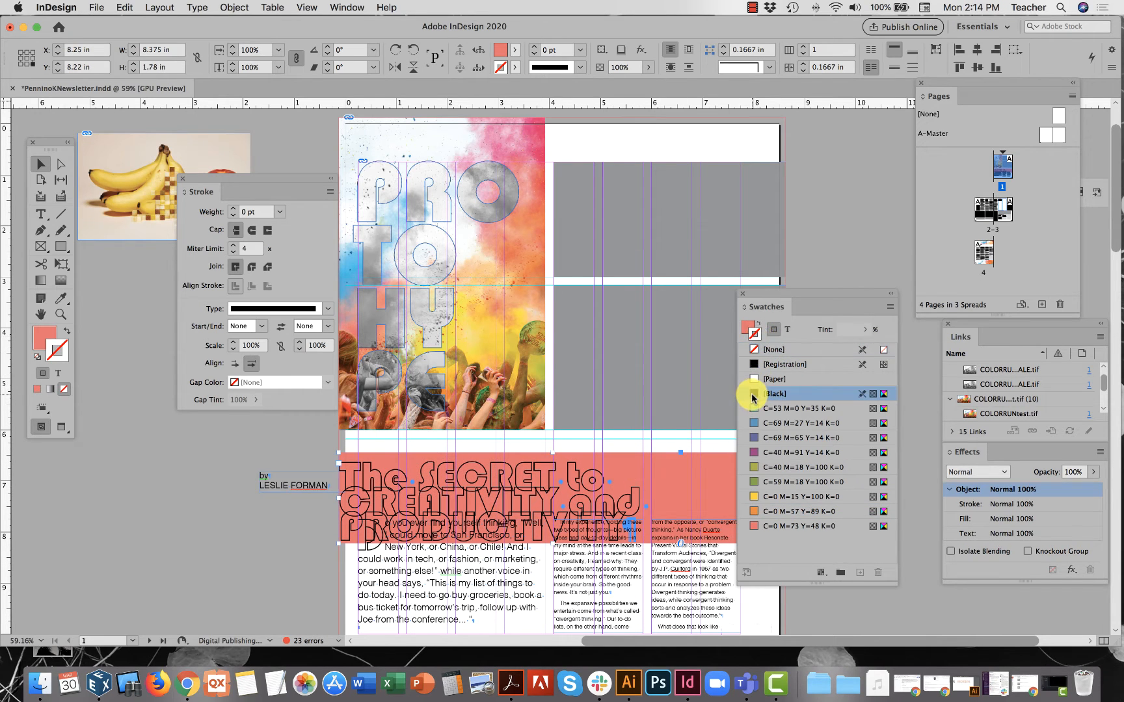
left_click(233, 209)
left_click(233, 208)
left_click(233, 209)
left_click(233, 209)
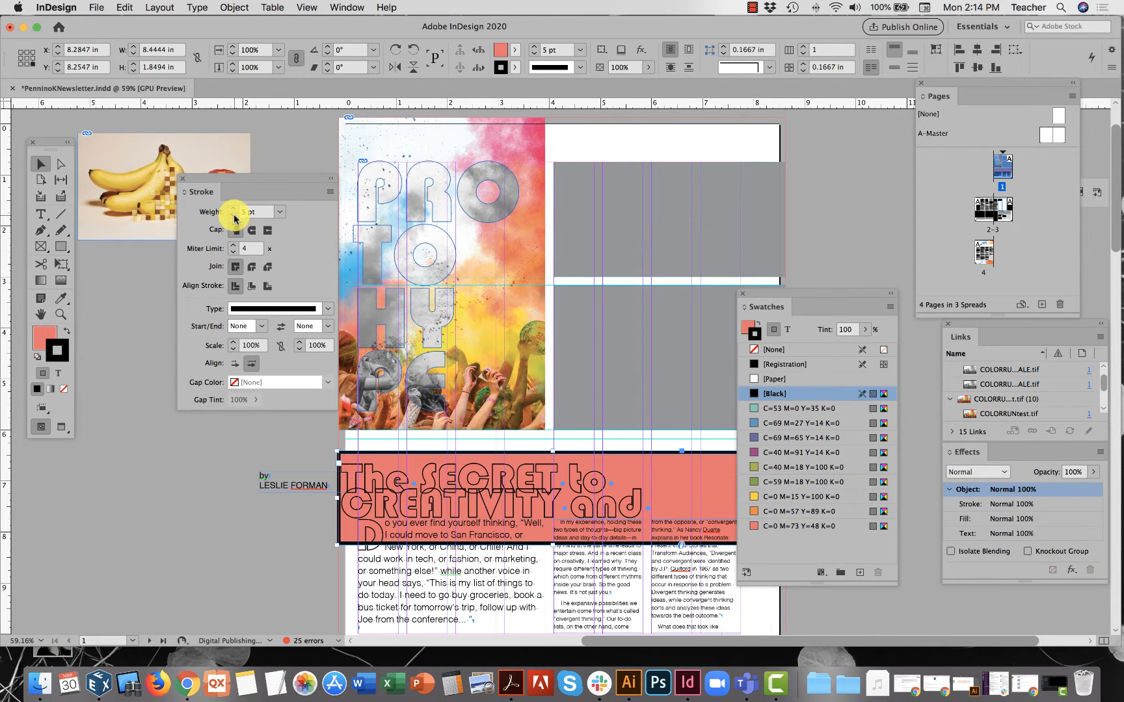
left_click(232, 215)
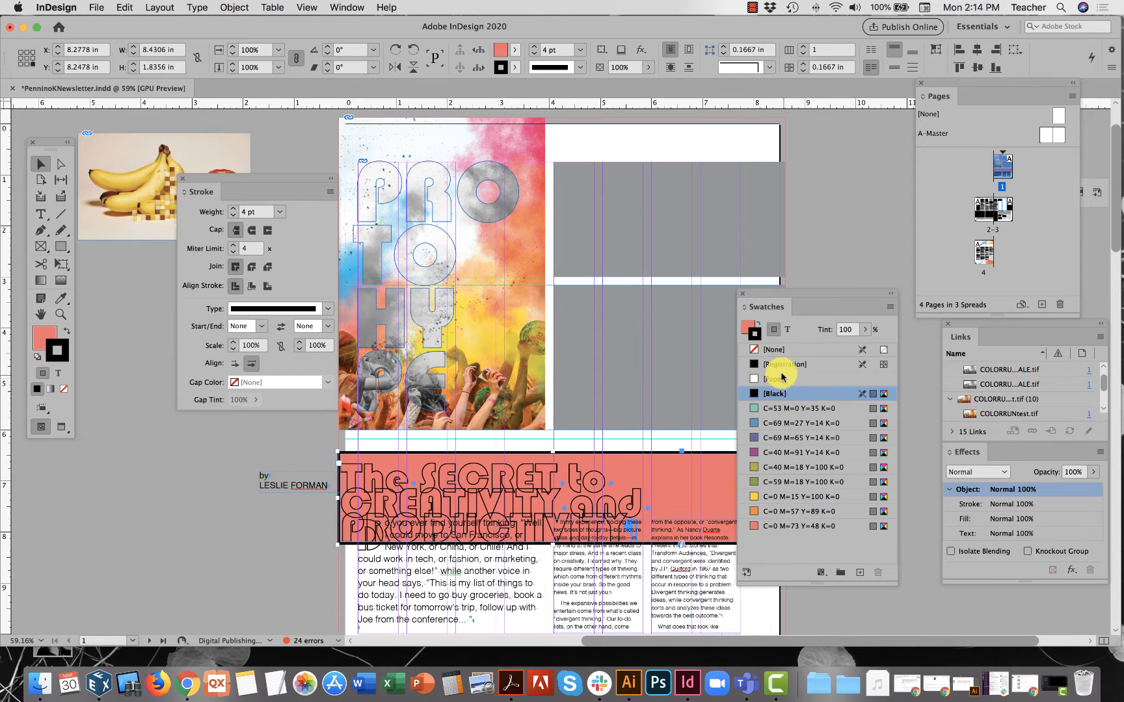
Set the frame's stroke to [None] and its fill to Paper.
left_click(753, 350)
left_click(747, 329)
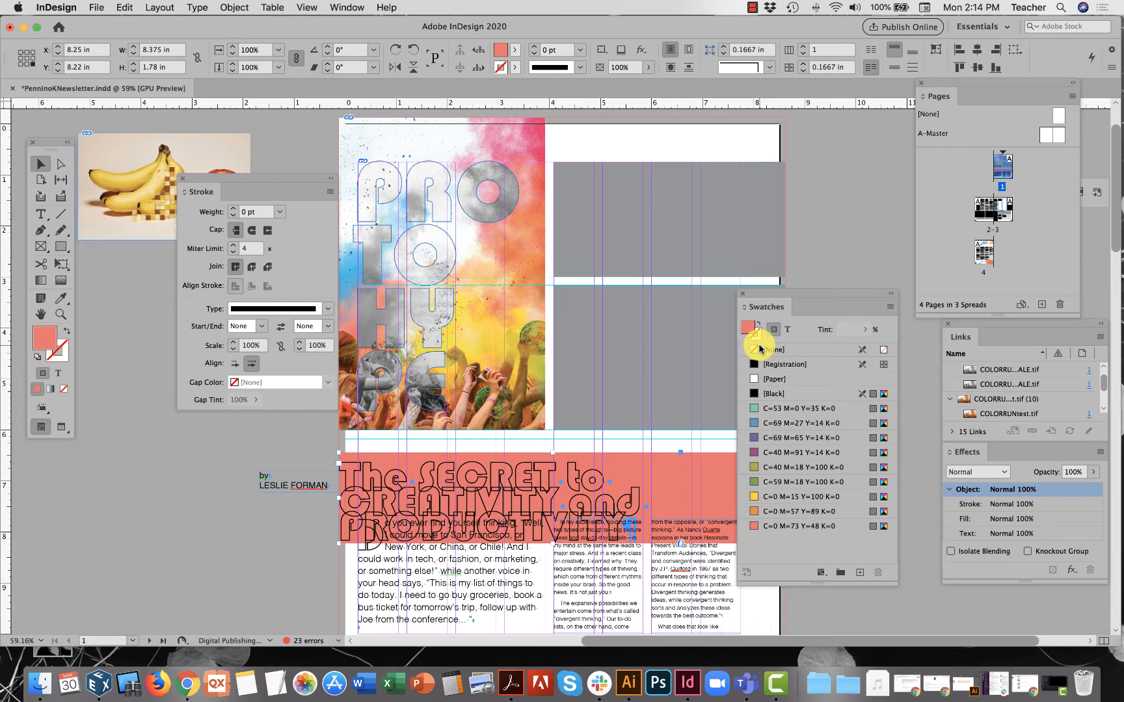
left_click(772, 379)
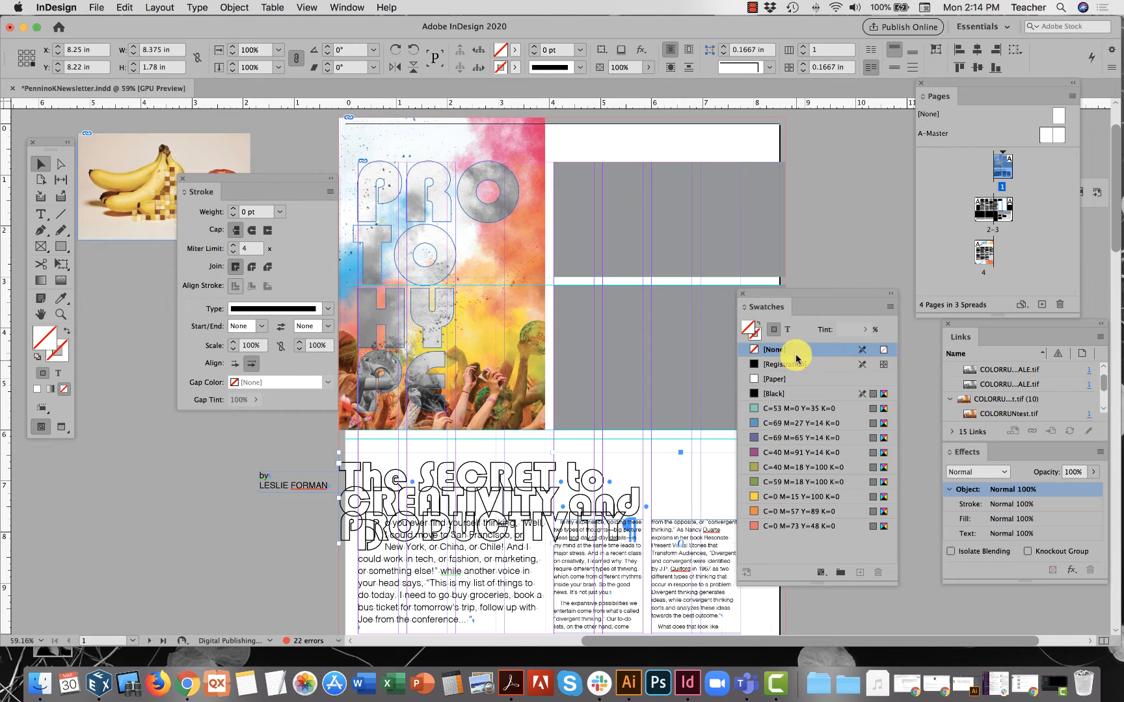
Make the headline text yellow C=0 M=15 Y=100 K=0 with a coral outline, and raise its frame to Y 7.72 in.
left_click(788, 335)
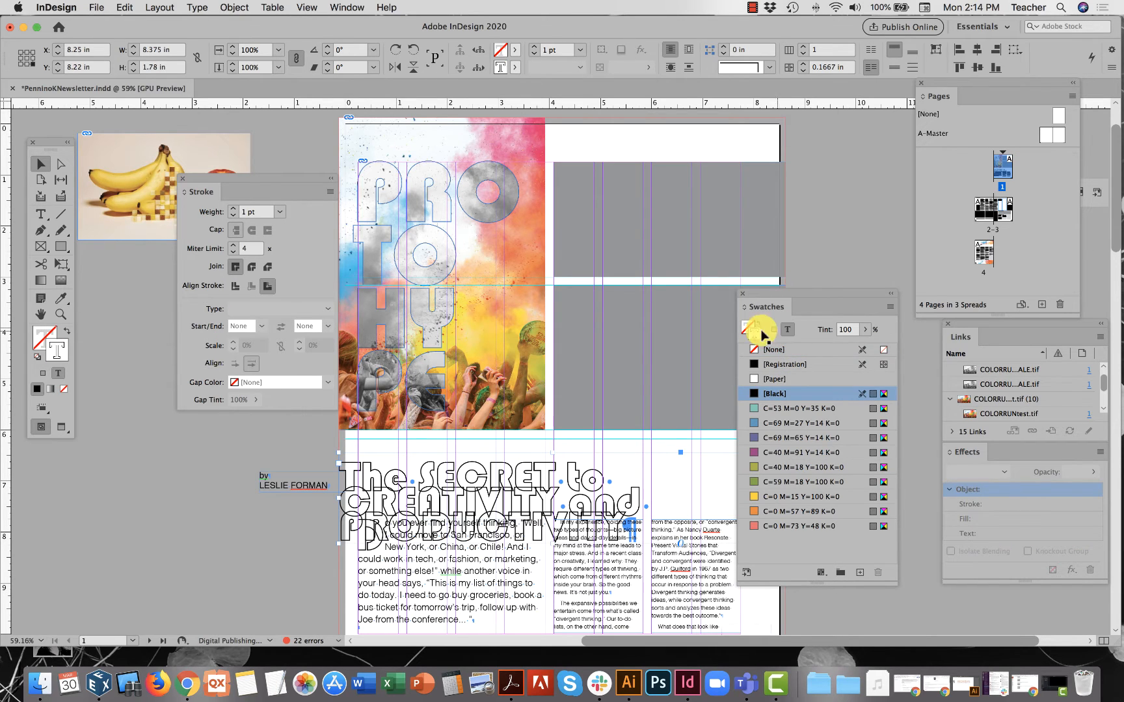
left_click(787, 527)
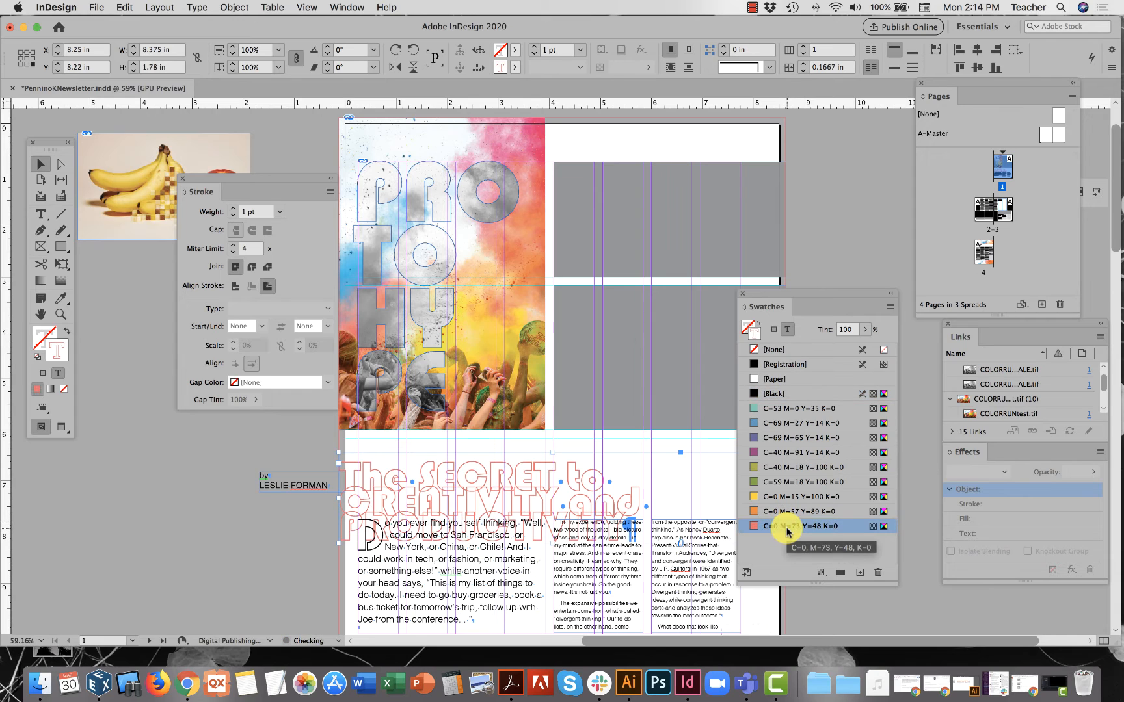
left_click(746, 324)
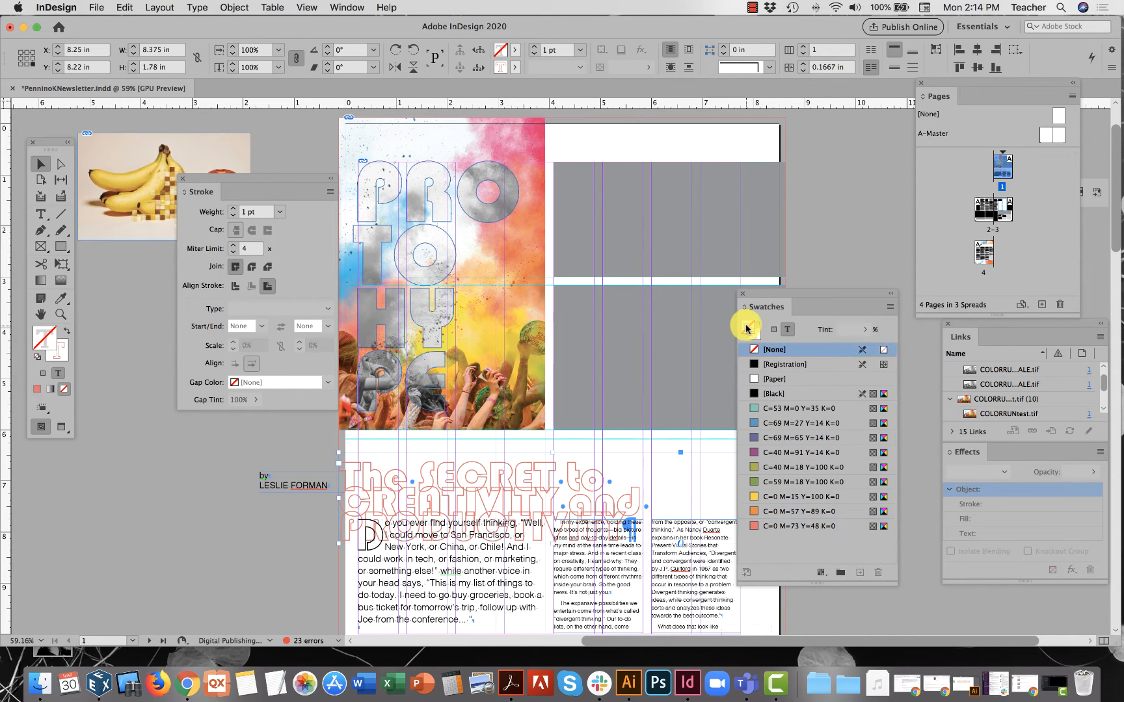
left_click(770, 497)
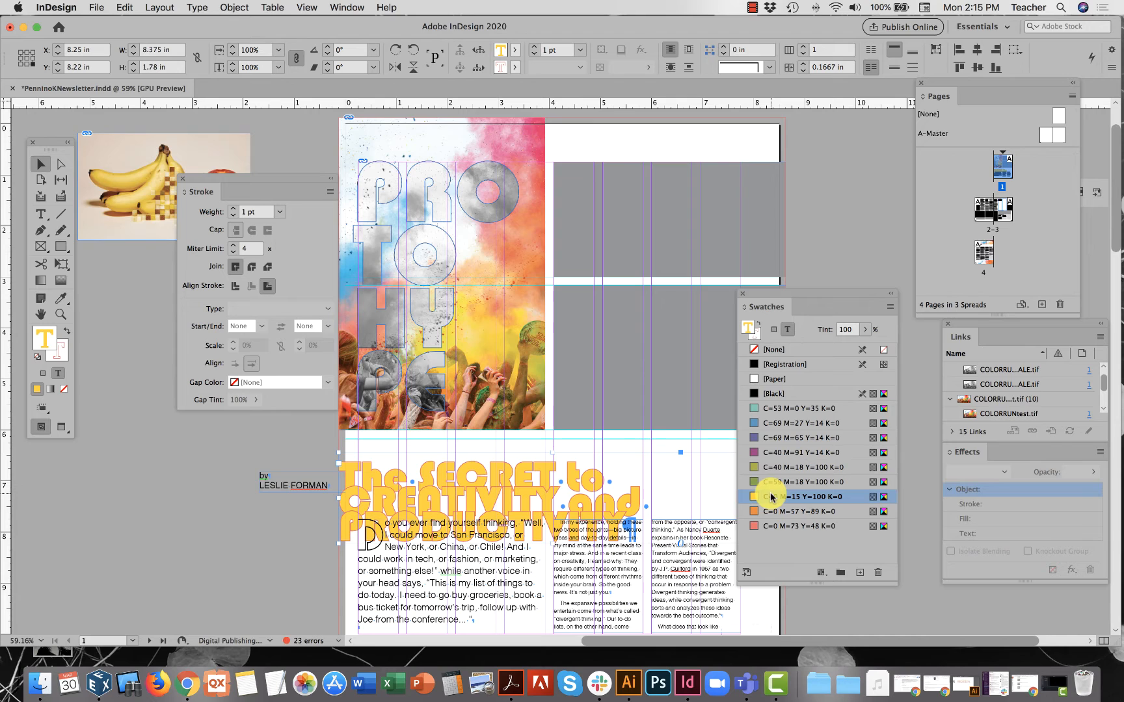
left_click_drag(576, 480, 604, 437)
left_click(617, 320)
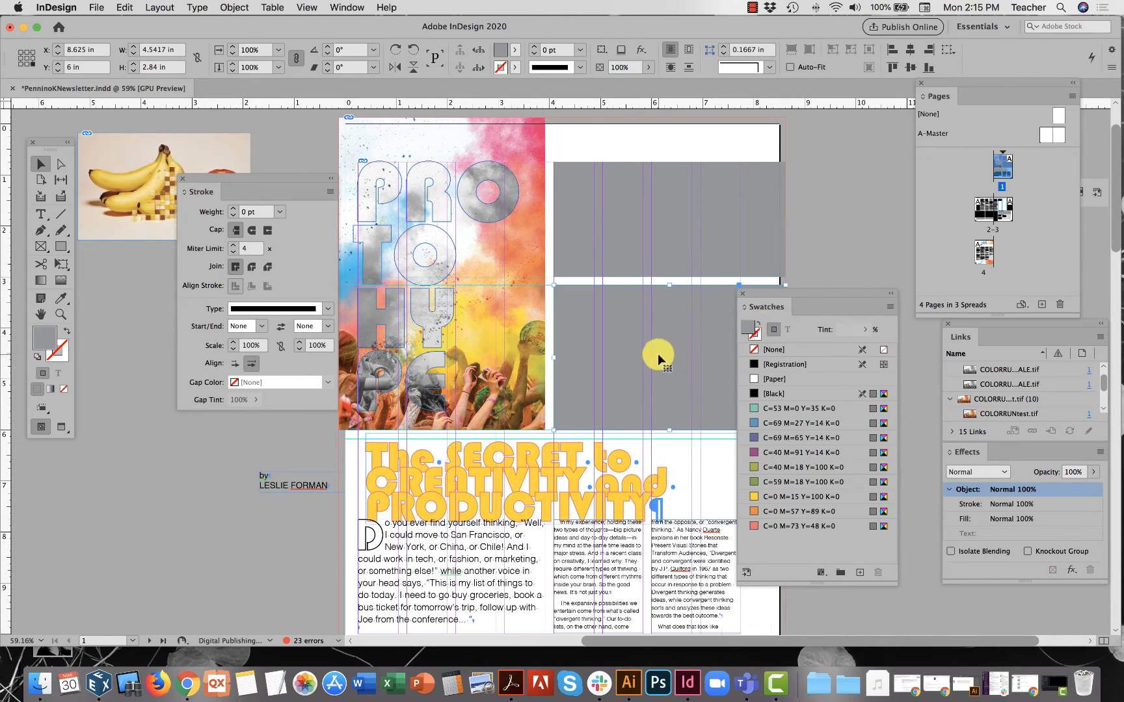
Fill the grey rectangle teal C=53 M=0 Y=35 K=0, stroke it purple C=40 M=91 Y=14 K=0, and switch to Preview mode.
left_click(778, 409)
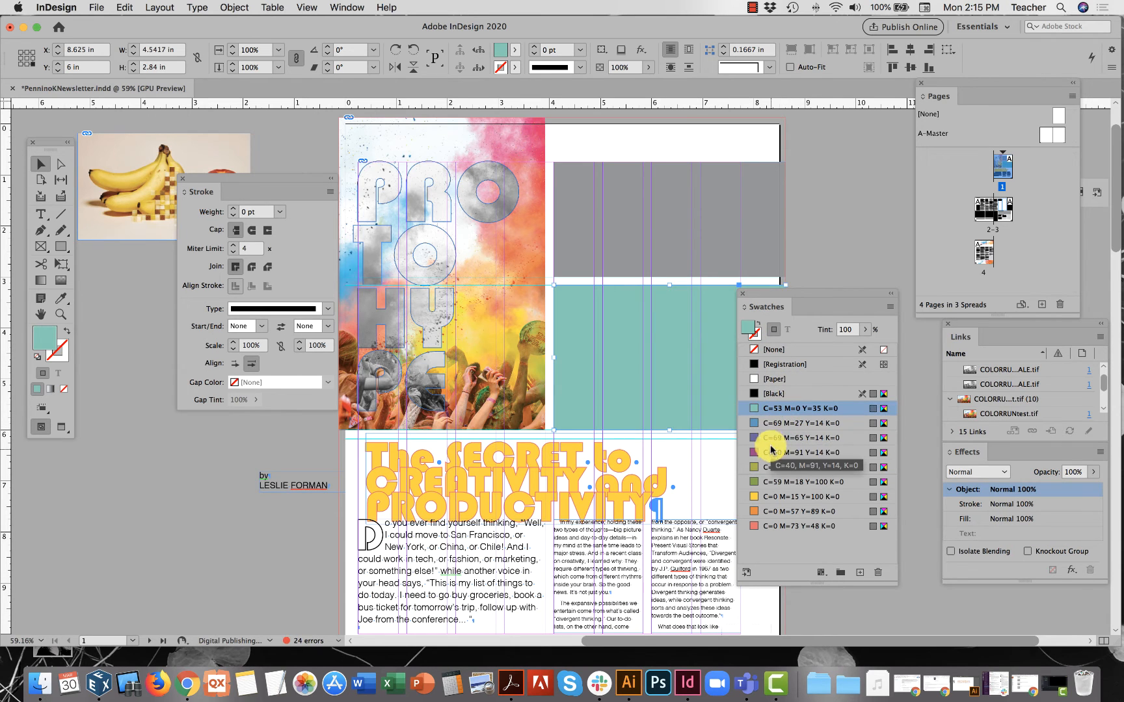
left_click(756, 341)
left_click(769, 450)
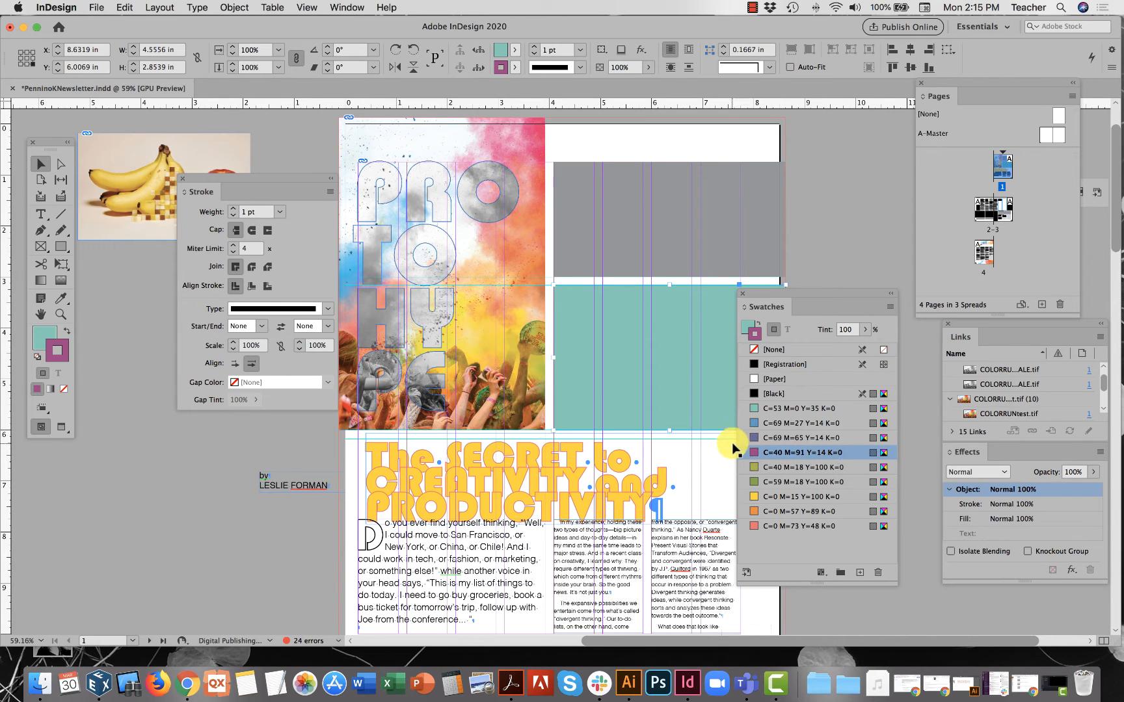
left_click(59, 431)
left_click(258, 489)
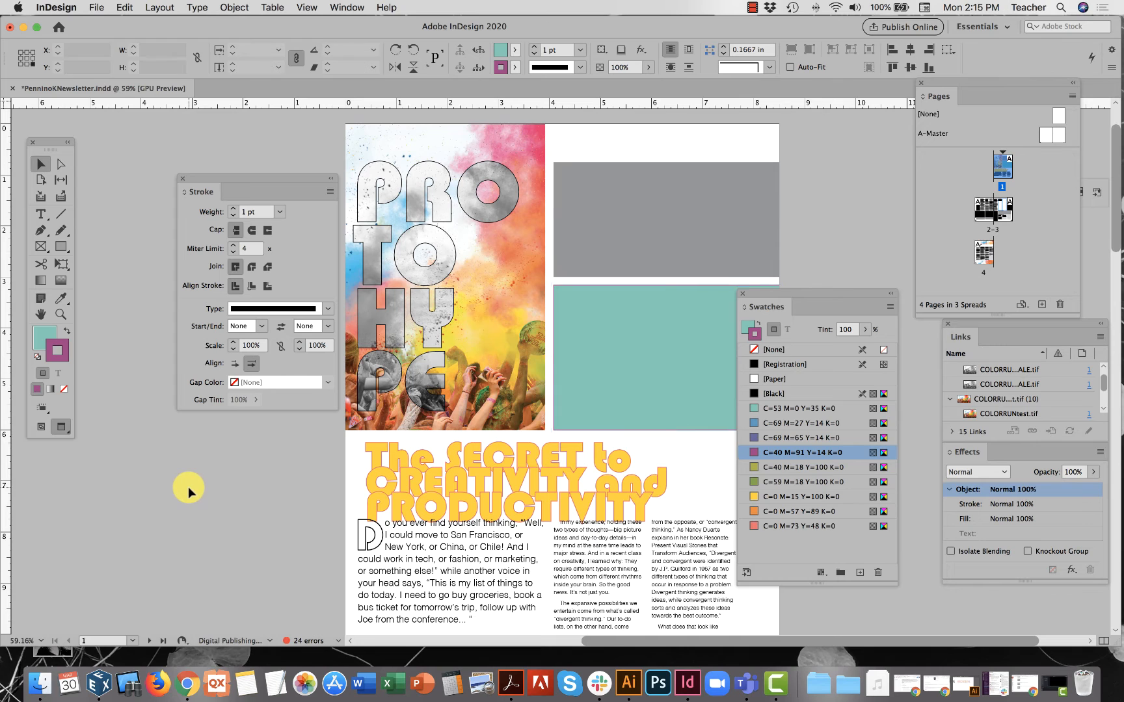
Select the headline text frame and check its text colour settings.
left_click(622, 351)
scroll(622, 351, "up", 5)
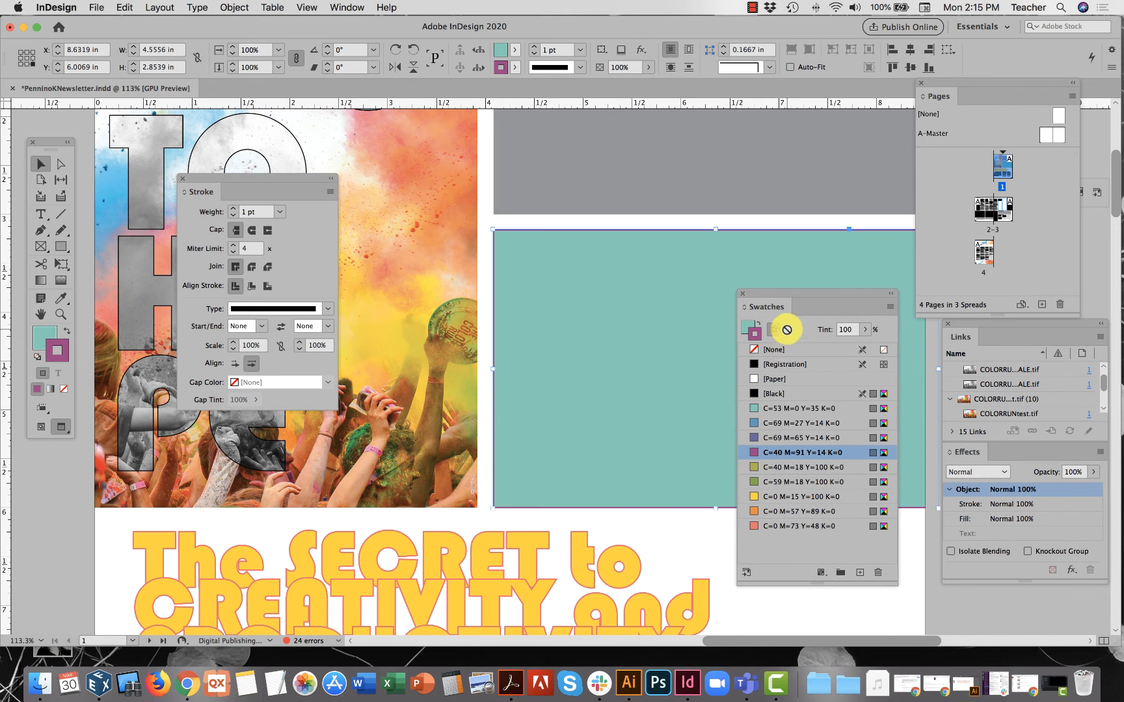
scroll(676, 386, "down", 3)
scroll(676, 386, "left", 1)
scroll(676, 386, "down", 2)
scroll(676, 386, "left", 1)
left_click(676, 386)
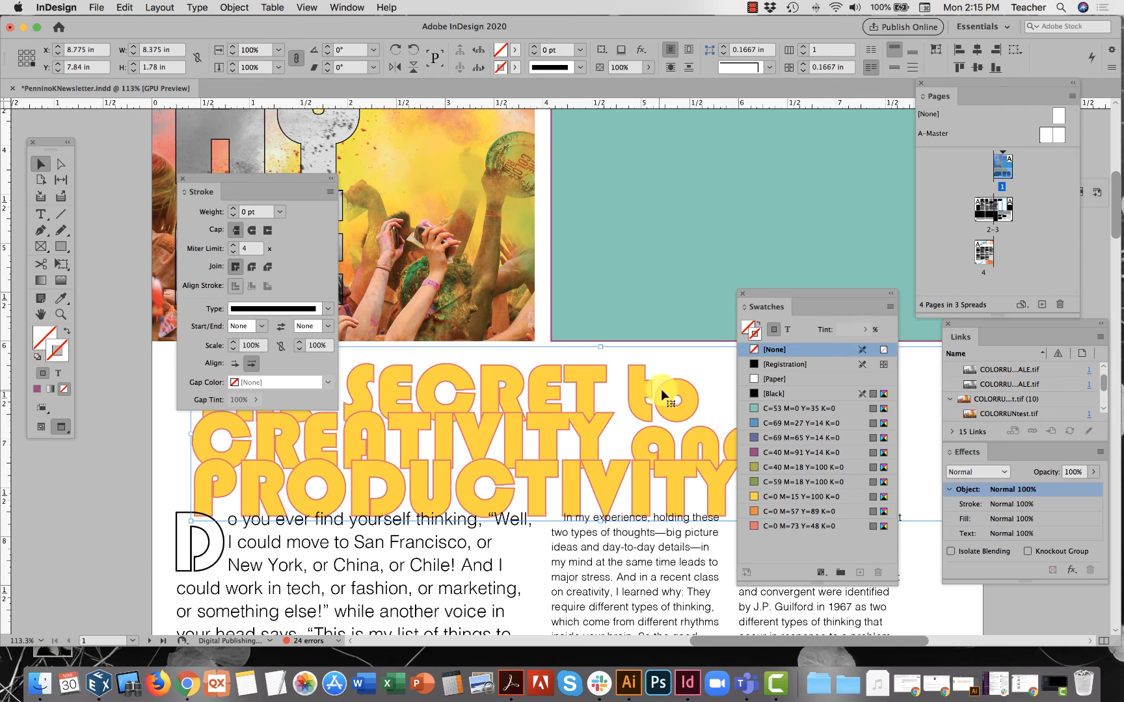
left_click(787, 330)
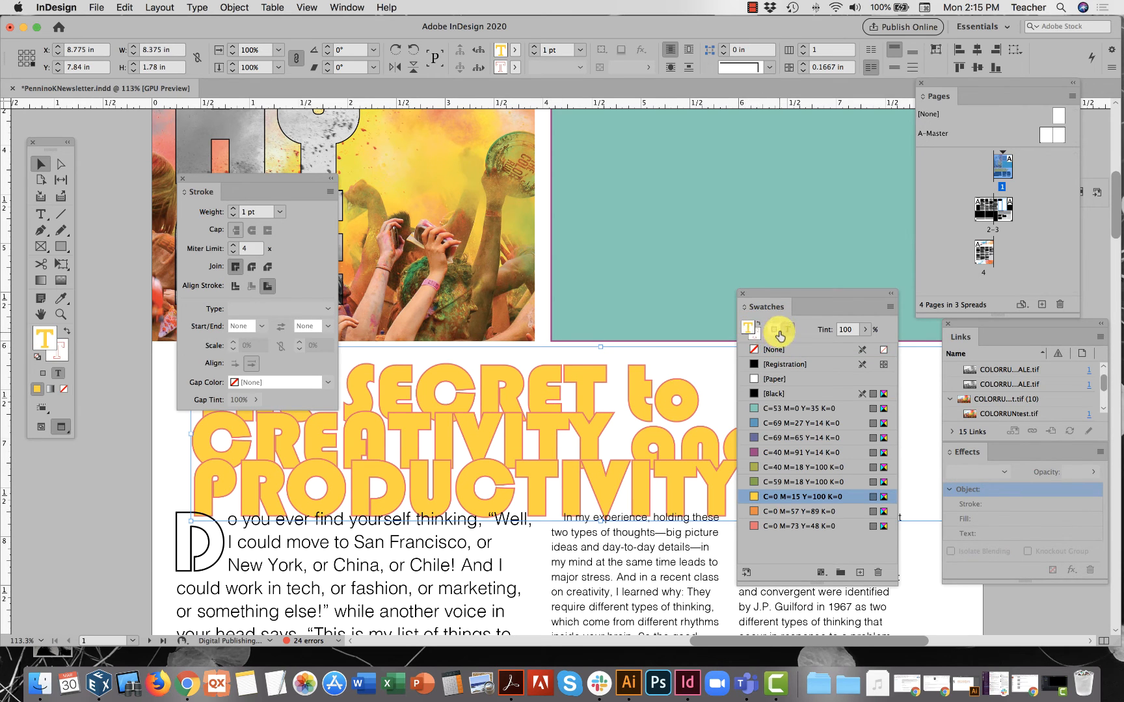
Give the headline frame a blue C=69 M=27 Y=14 K=0 stroke and olive C=40 M=18 Y=100 K=0 fill.
left_click(774, 332)
left_click(775, 423)
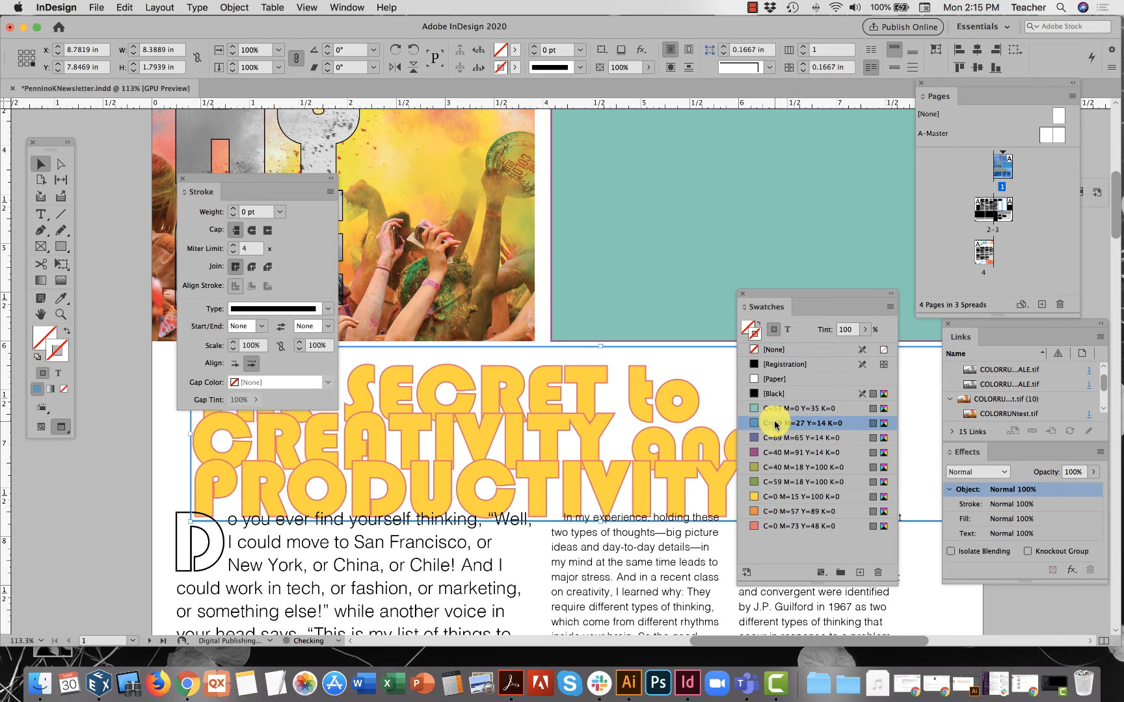
left_click(747, 325)
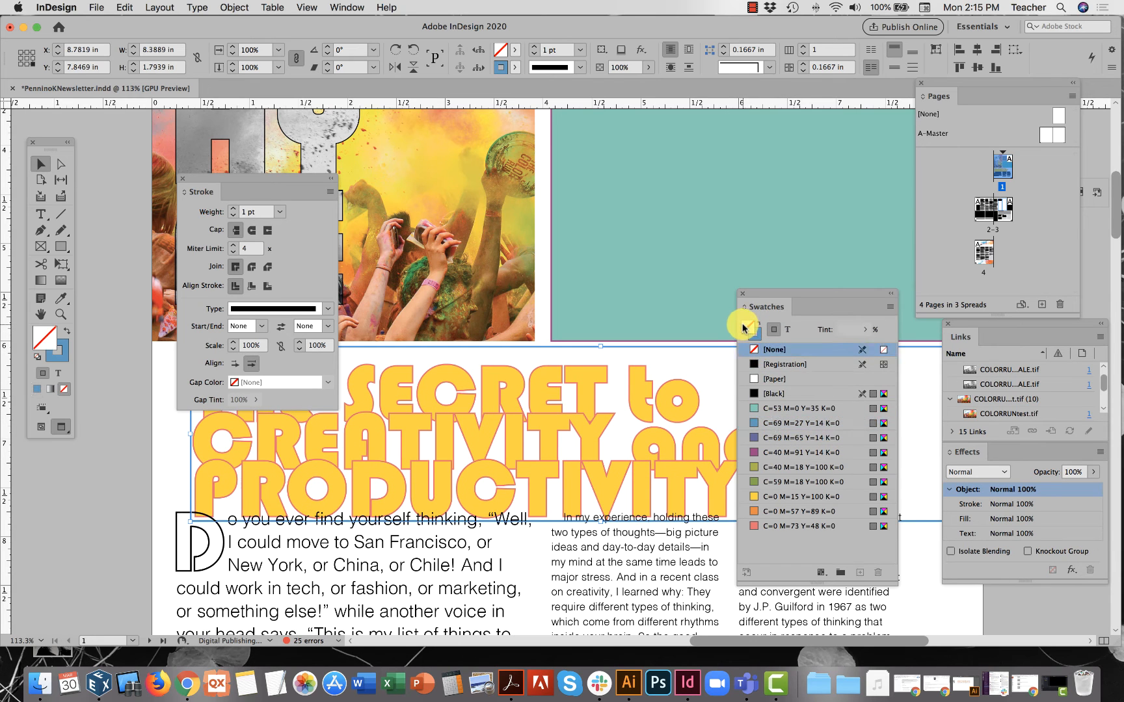
left_click(765, 469)
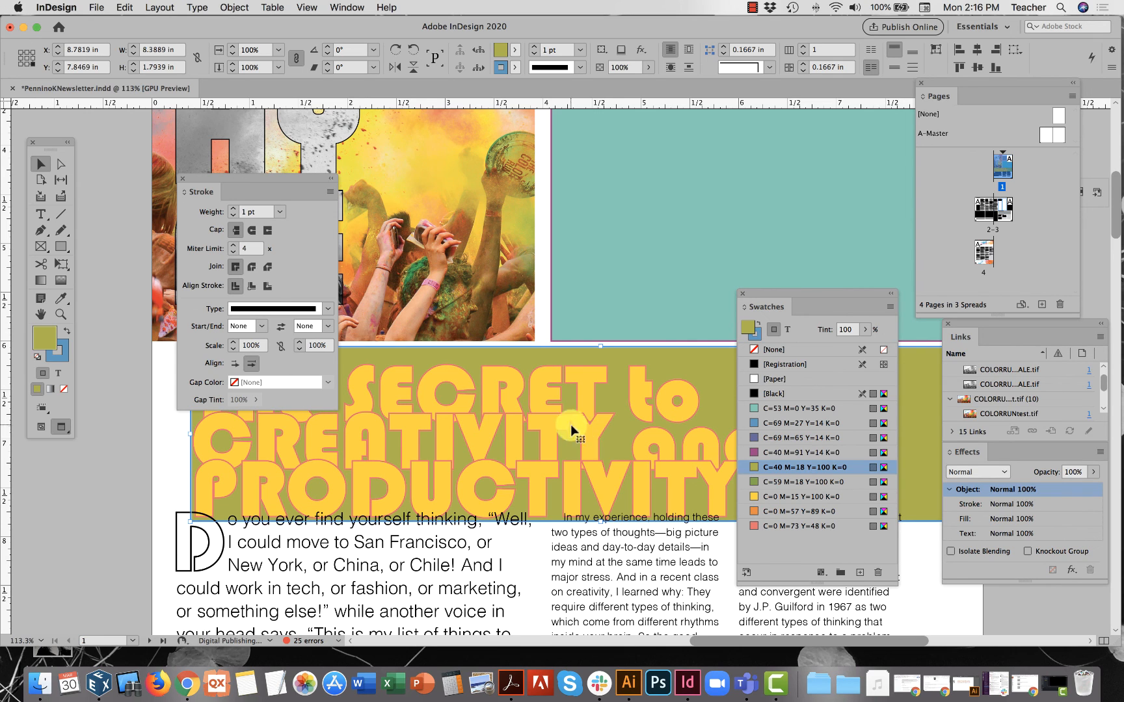
scroll(562, 420, "up", 5)
scroll(562, 420, "left", 2)
scroll(561, 415, "up", 5)
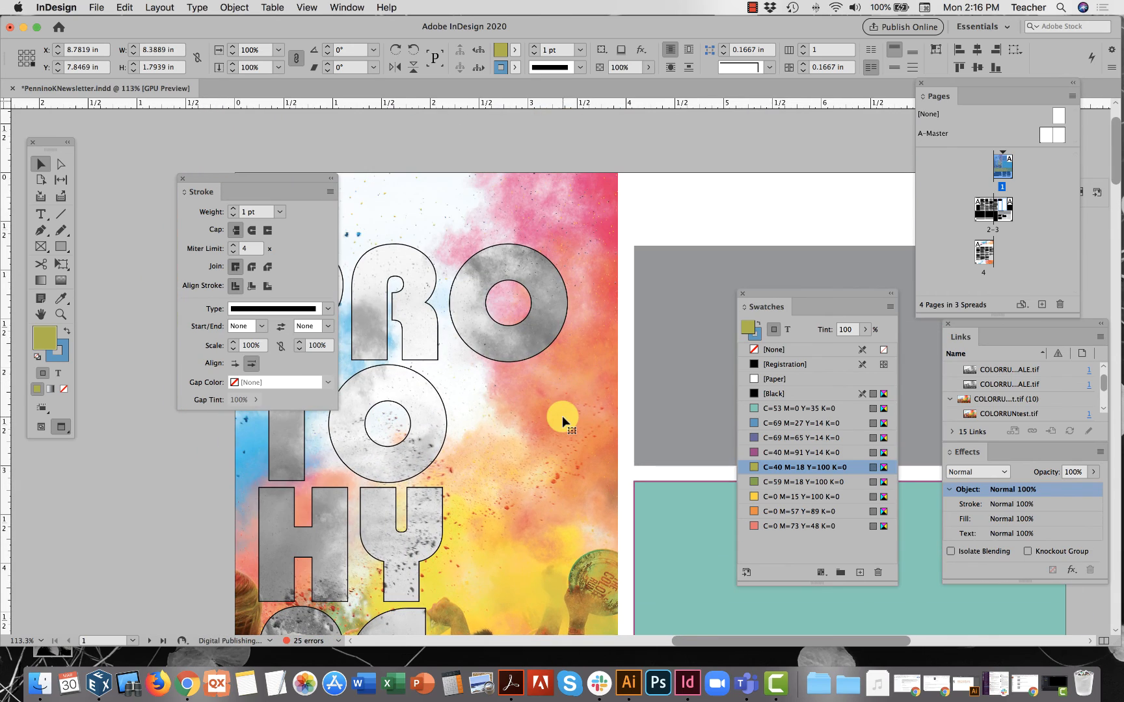
scroll(562, 415, "left", 2)
scroll(561, 415, "down", 1)
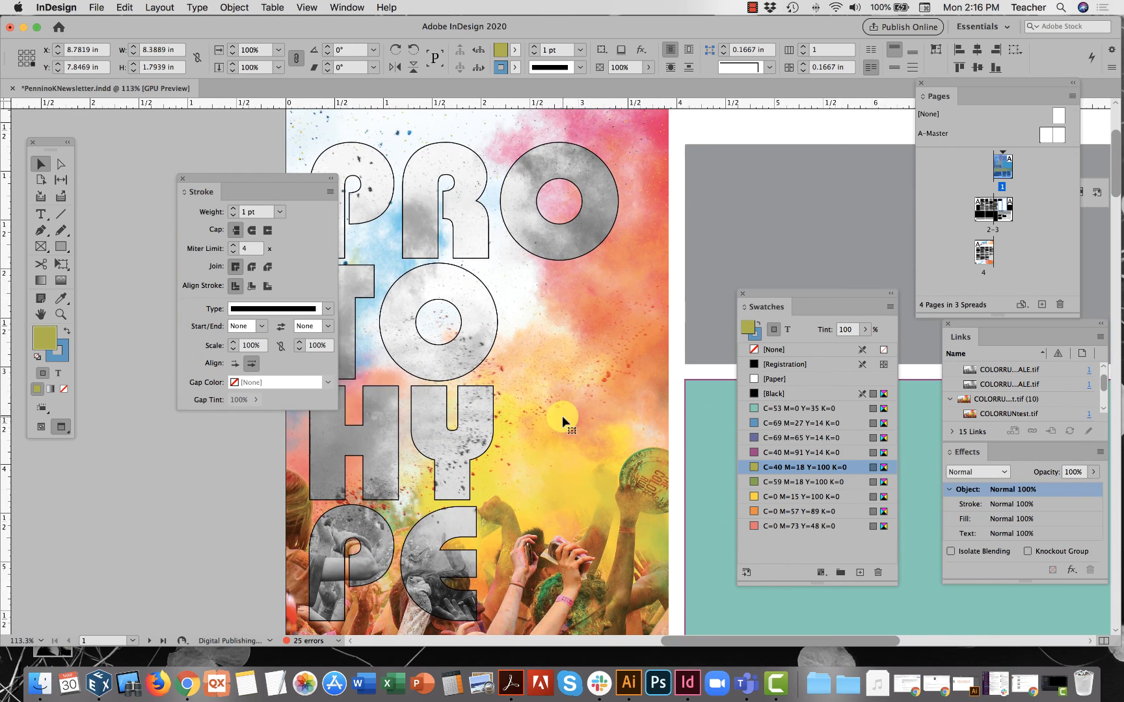
left_click(755, 7)
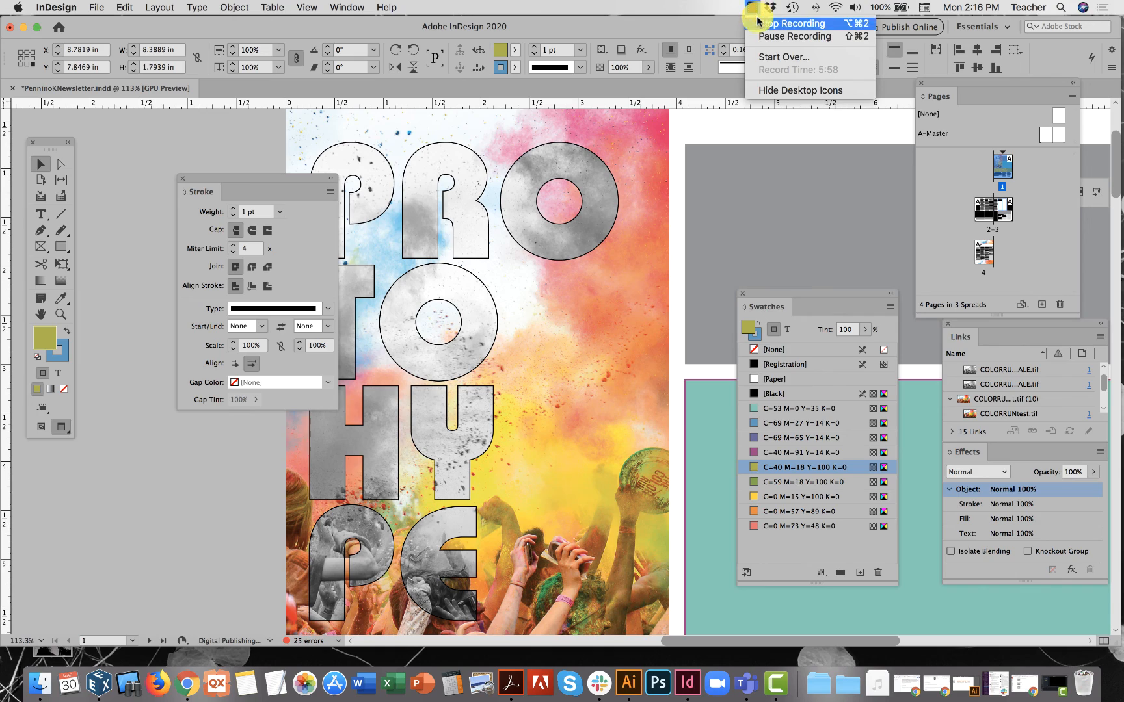